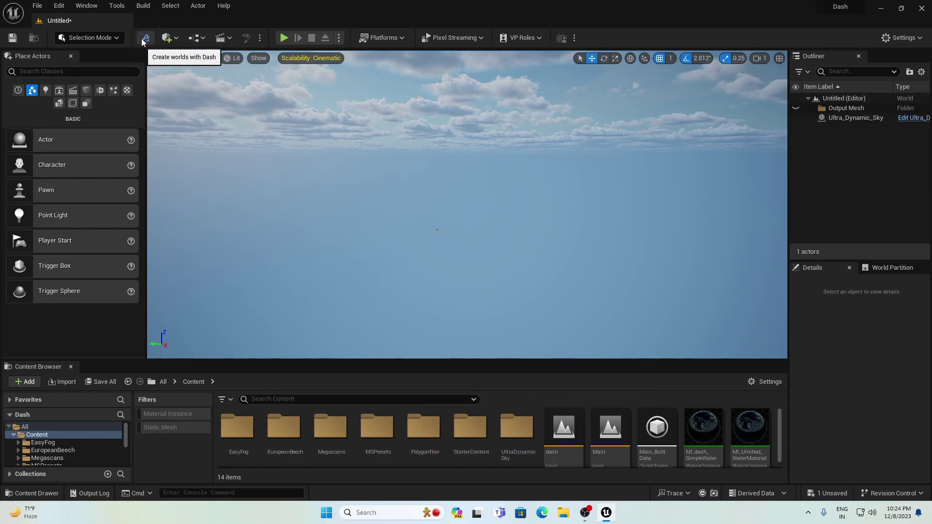
Search the plugin list for Dash.
{"action": "left_click", "coordinate": [50, 12]}
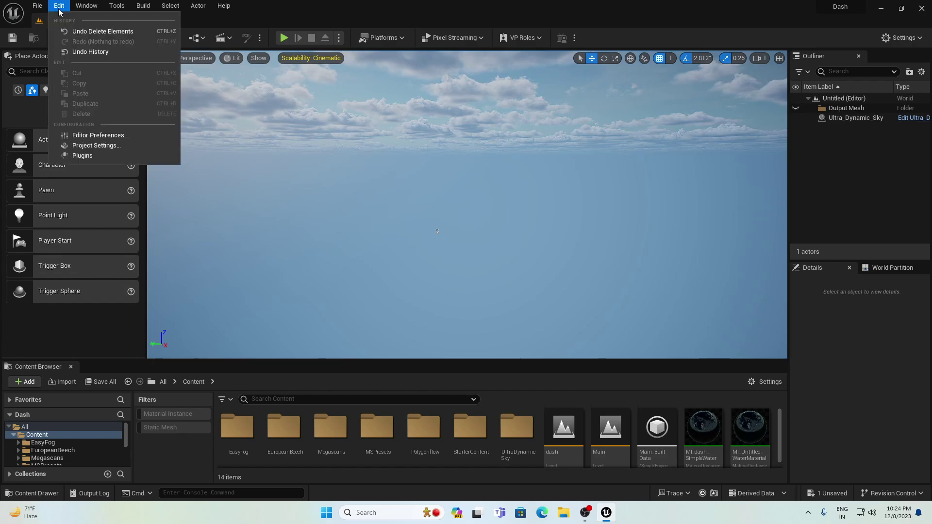
{"action": "left_click", "coordinate": [76, 154]}
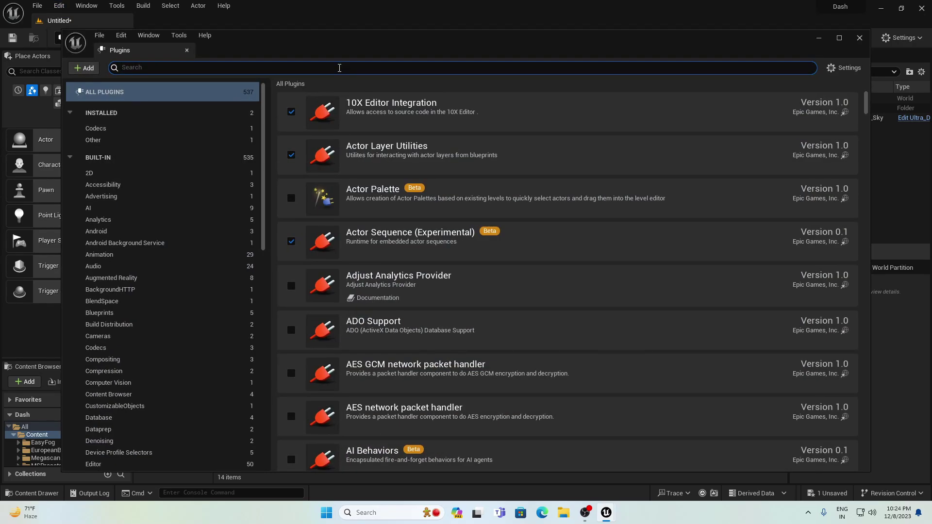
{"action": "type", "text": "das"}
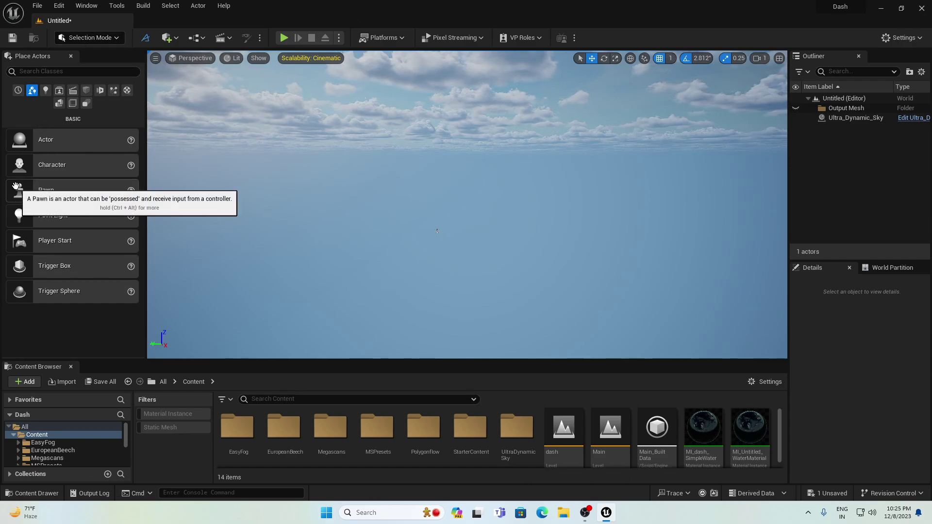
Launch the Dash world-building tool and expand the viewport to immersive full screen.
{"action": "left_click", "coordinate": [145, 38]}
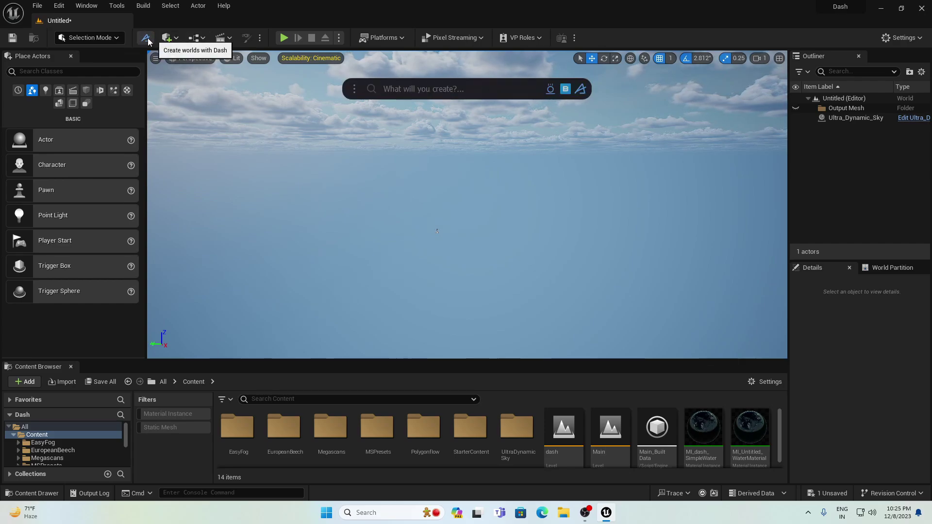
{"action": "left_click", "coordinate": [641, 107]}
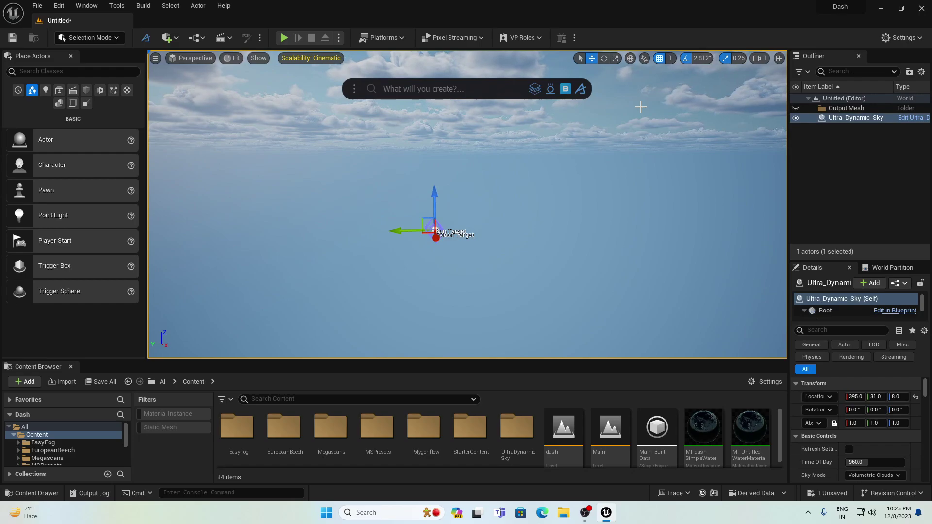
{"action": "key", "text": "F11"}
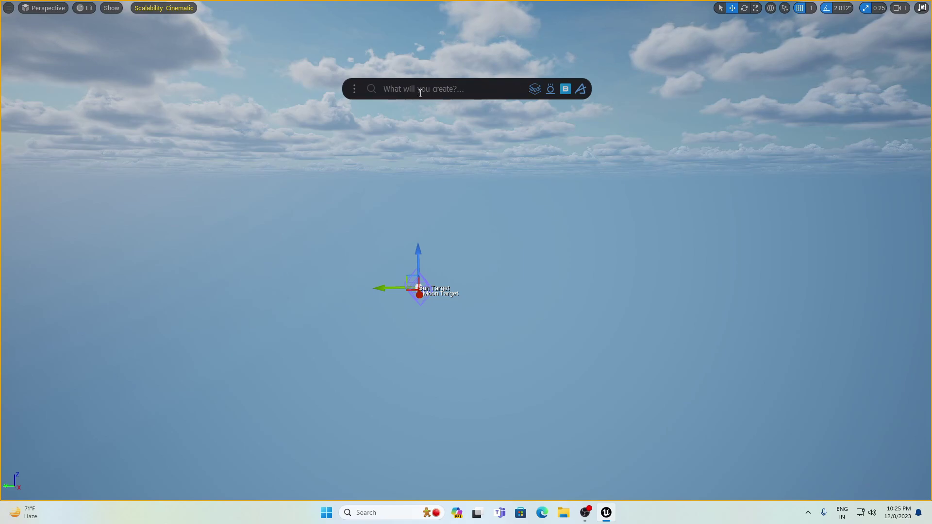
Move the Dash prompt bar up to the viewport's upper edge so the scene stays clear.
{"action": "left_click", "coordinate": [360, 86]}
{"action": "left_click", "coordinate": [361, 86]}
{"action": "left_click", "coordinate": [360, 86]}
{"action": "left_click", "coordinate": [360, 86]}
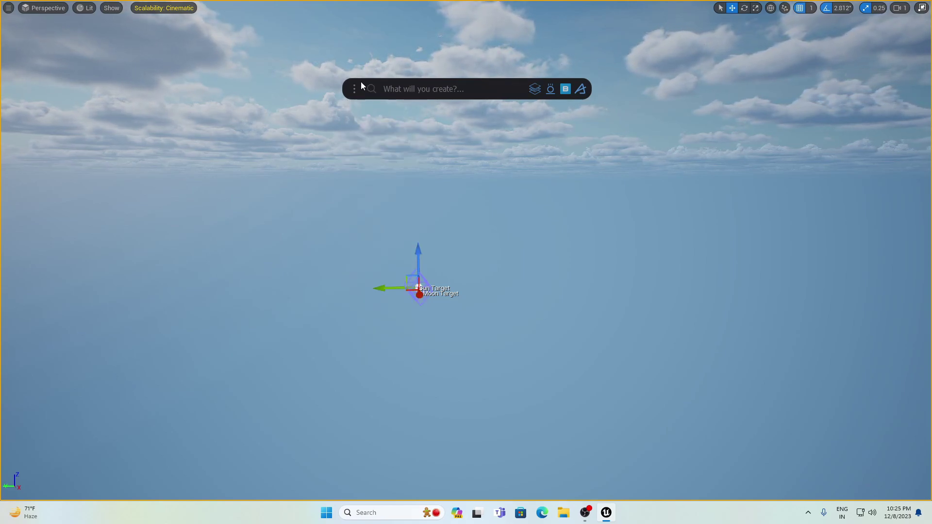
{"action": "left_click_drag", "start_coordinate": [349, 84], "coordinate": [378, 21]}
{"action": "right_click_drag", "start_coordinate": [480, 140], "coordinate": [487, 129]}
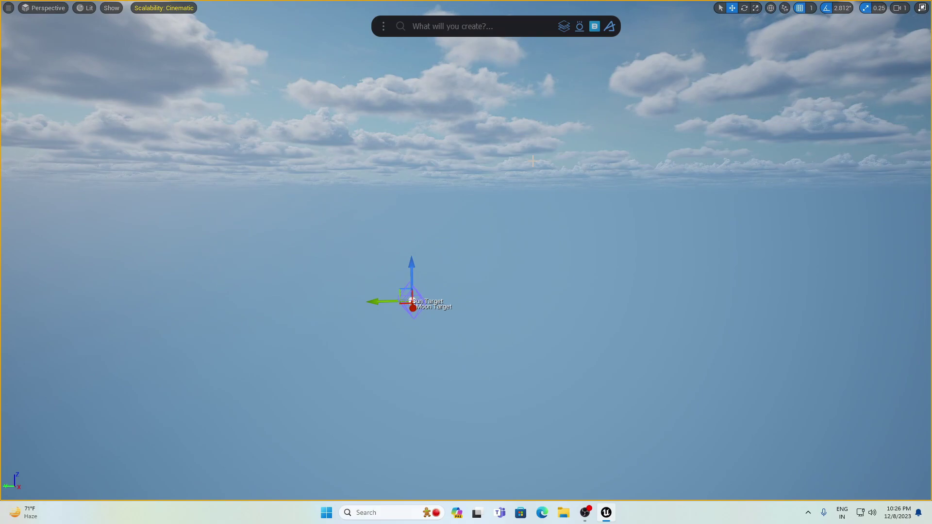
{"action": "right_click_drag", "start_coordinate": [254, 75], "coordinate": [262, 79]}
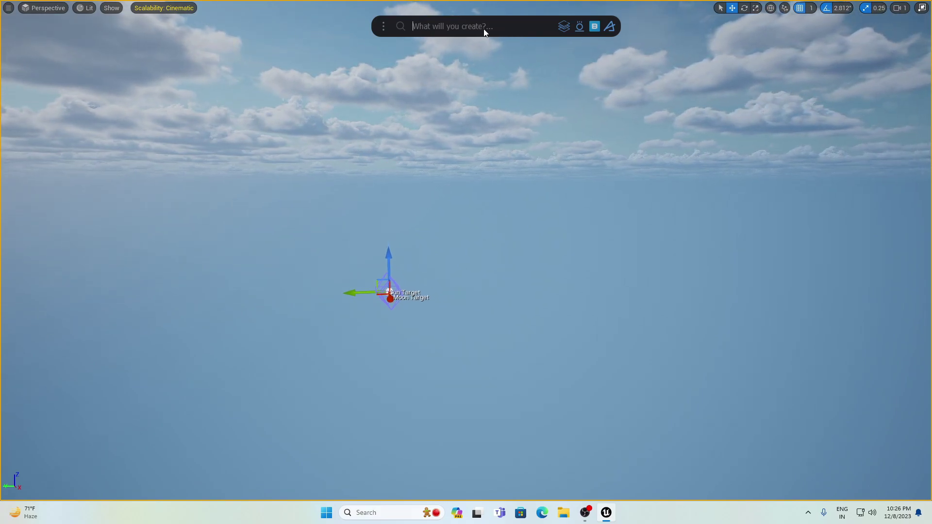
Create a terrain with Dash's Create Terrain tool and move the Terrain Generator settings clear of the mesh.
{"action": "type", "text": "terr"}
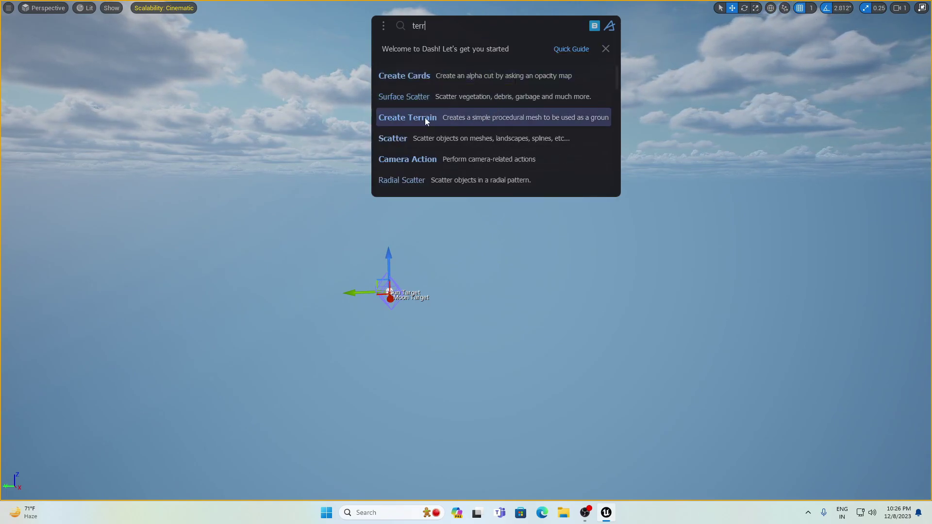
{"action": "left_click", "coordinate": [494, 118]}
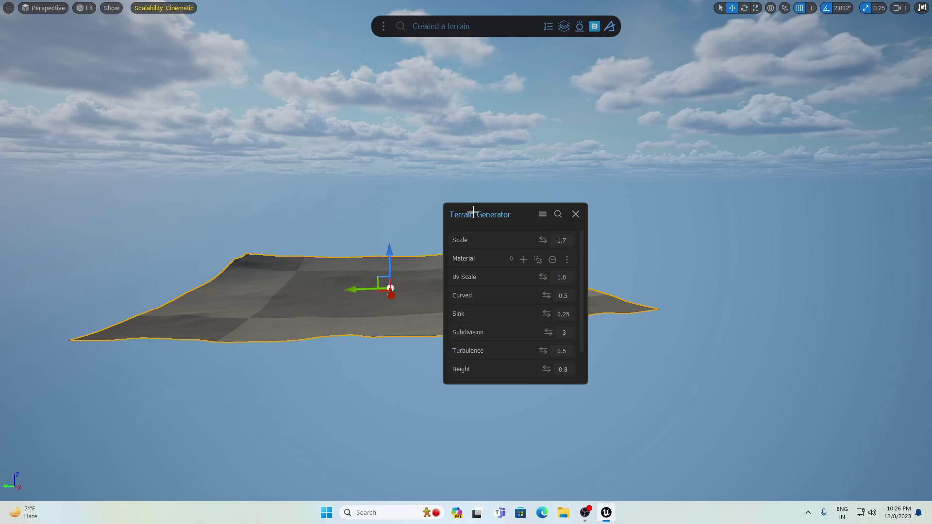
{"action": "right_click_drag", "start_coordinate": [425, 222], "coordinate": [427, 218]}
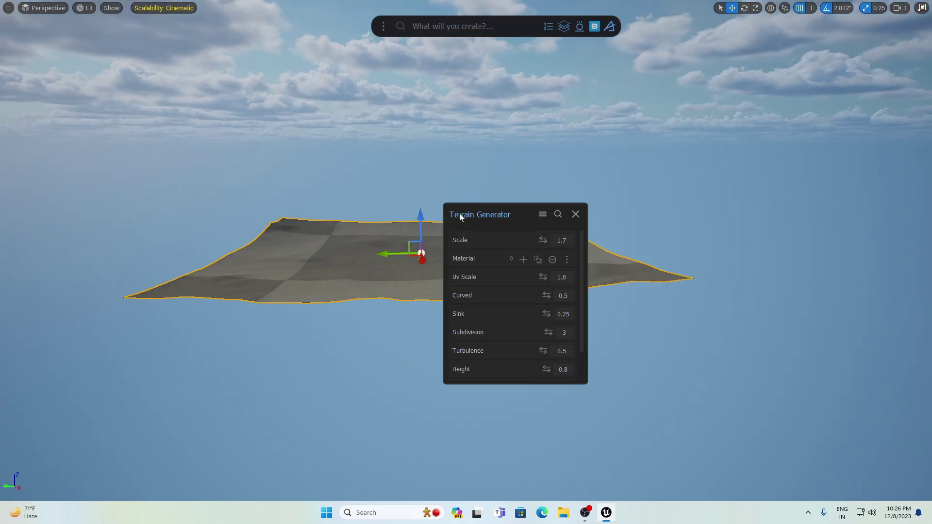
{"action": "left_click_drag", "start_coordinate": [452, 214], "coordinate": [662, 188]}
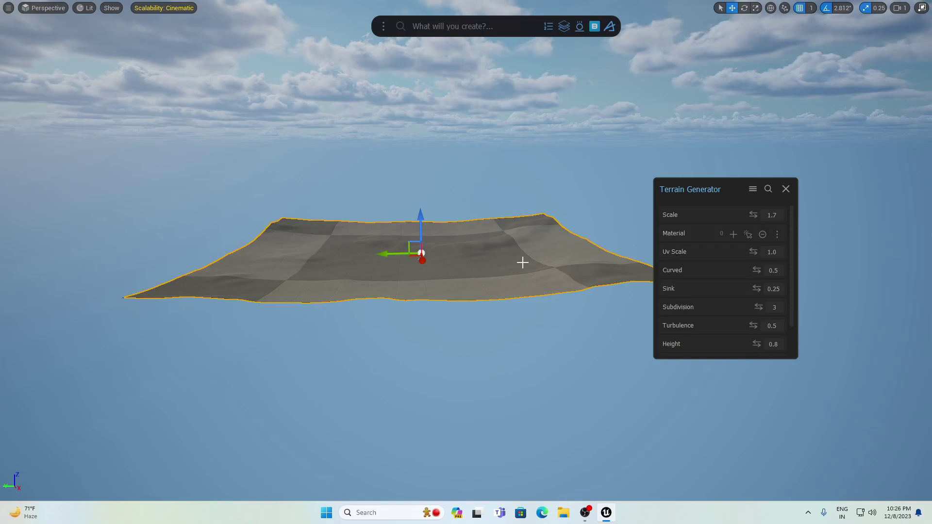
{"action": "left_click_drag", "start_coordinate": [700, 187], "coordinate": [110, 117]}
{"action": "mouse_move", "coordinate": [503, 187]}
{"action": "right_mouse_down"}
{"action": "mouse_move", "coordinate": [499, 208]}
{"action": "mouse_move", "coordinate": [490, 198]}
{"action": "right_mouse_up"}
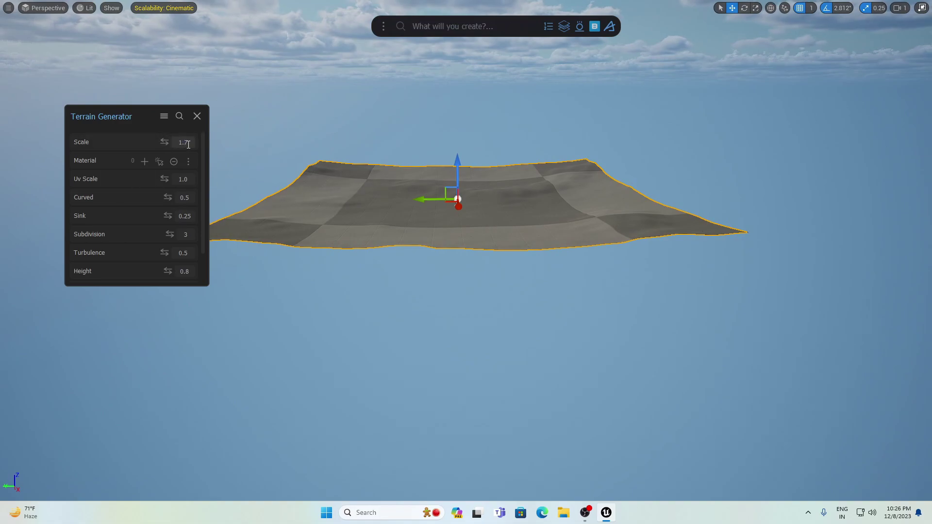
Set the terrain's Scale to 3.0 and its Uv Scale to 3.0.
{"action": "left_click_drag", "start_coordinate": [190, 143], "coordinate": [68, 141]}
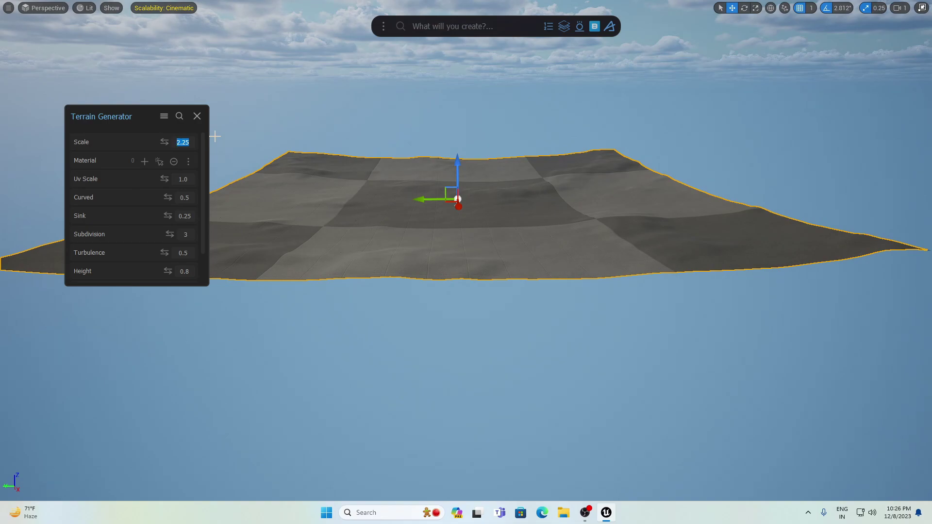
{"action": "type", "text": "3.0"}
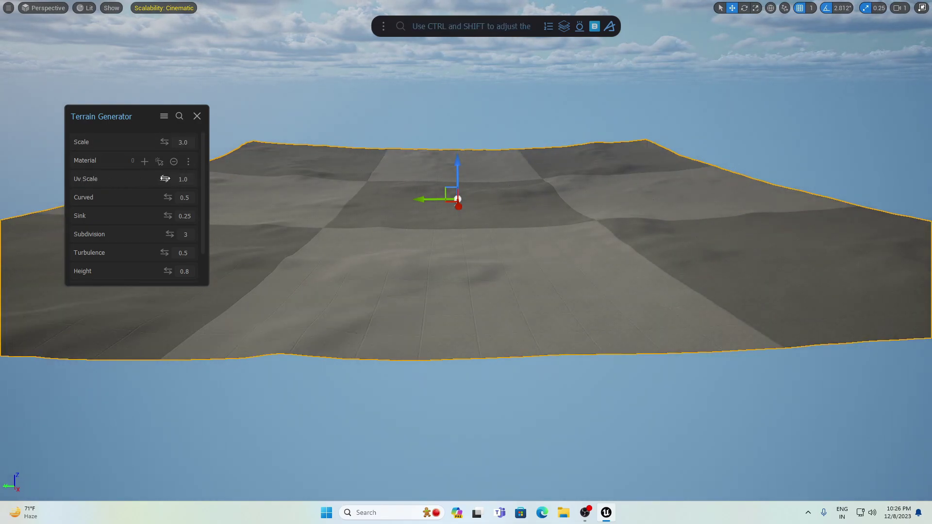
{"action": "left_click_drag", "start_coordinate": [165, 179], "coordinate": [191, 178]}
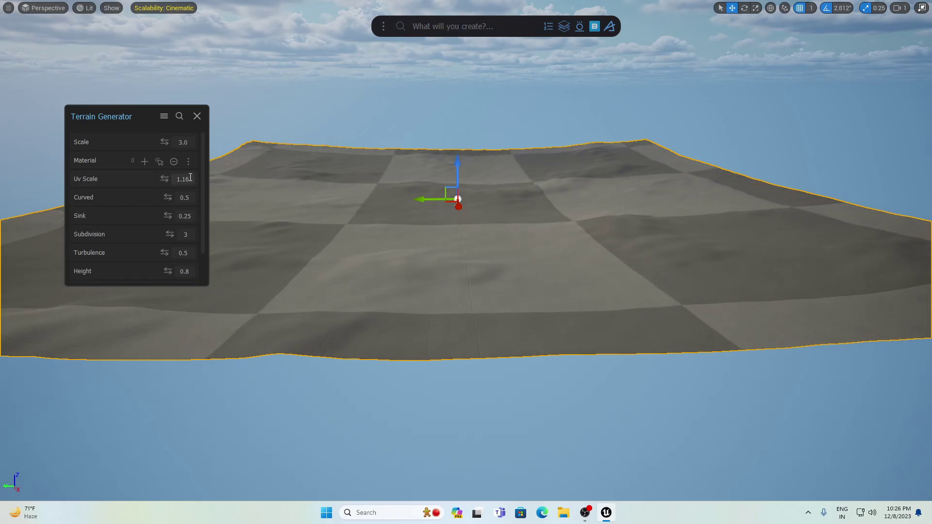
{"action": "left_click", "coordinate": [189, 178]}
{"action": "type", "text": "3"}
{"action": "key", "text": "Return"}
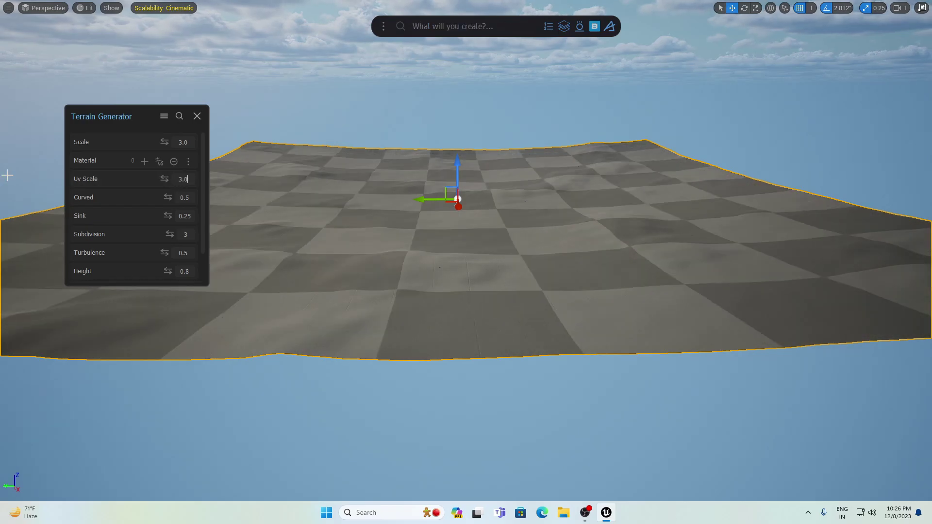
Set the terrain's Height to 1.2 and fine-tune its Sink.
{"action": "scroll", "coordinate": [87, 261], "scroll_direction": "down", "scroll_amount": 1}
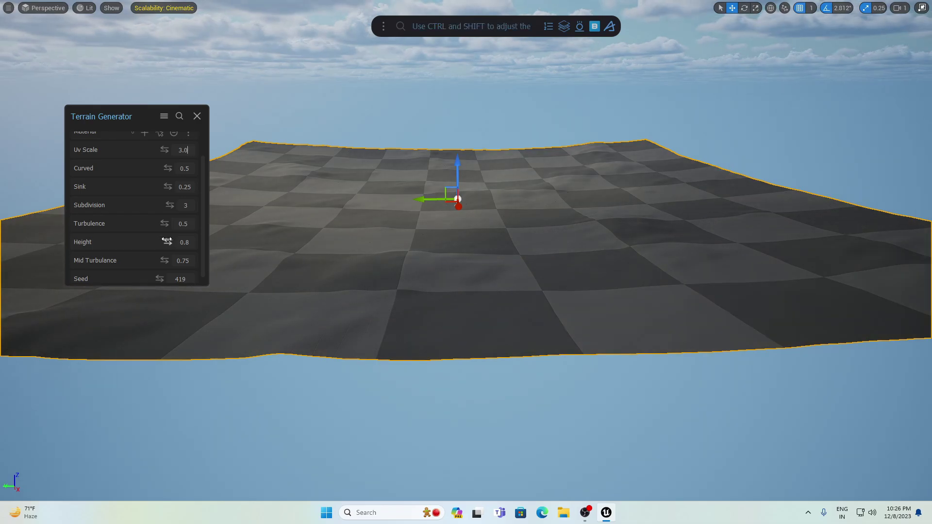
{"action": "mouse_move", "coordinate": [168, 242]}
{"action": "left_mouse_down"}
{"action": "mouse_move", "coordinate": [207, 241]}
{"action": "mouse_move", "coordinate": [161, 244]}
{"action": "left_mouse_up"}
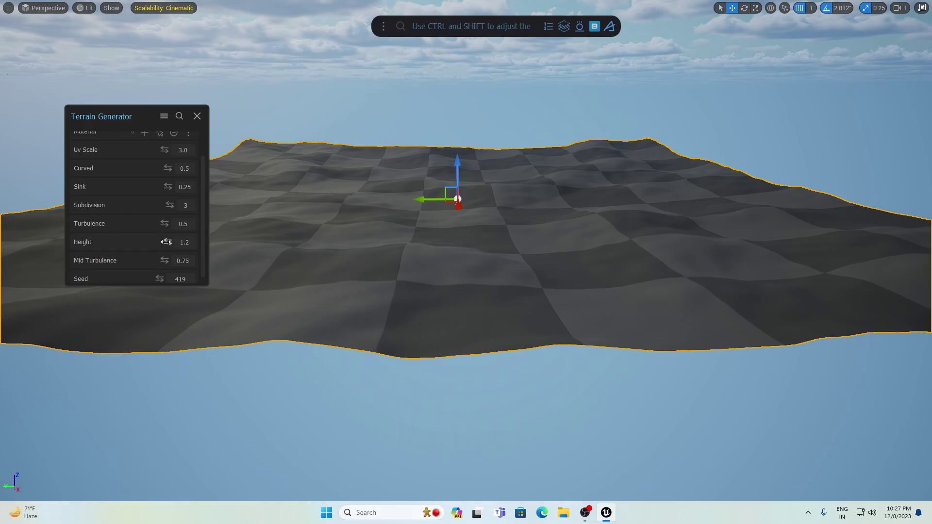
{"action": "left_click_drag", "start_coordinate": [167, 186], "coordinate": [169, 186]}
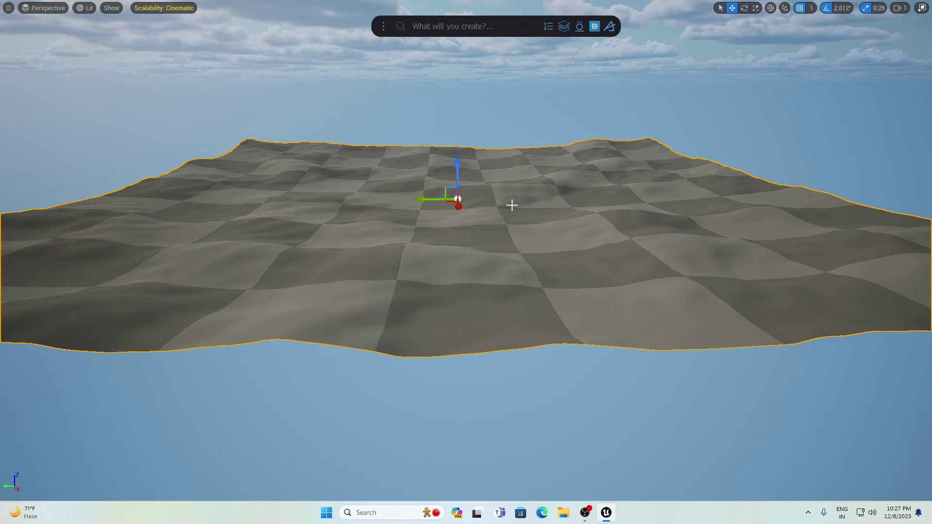
Find the brown ground surface with scattered stones in the Dash Content Library and apply it to the terrain.
{"action": "left_click", "coordinate": [594, 27]}
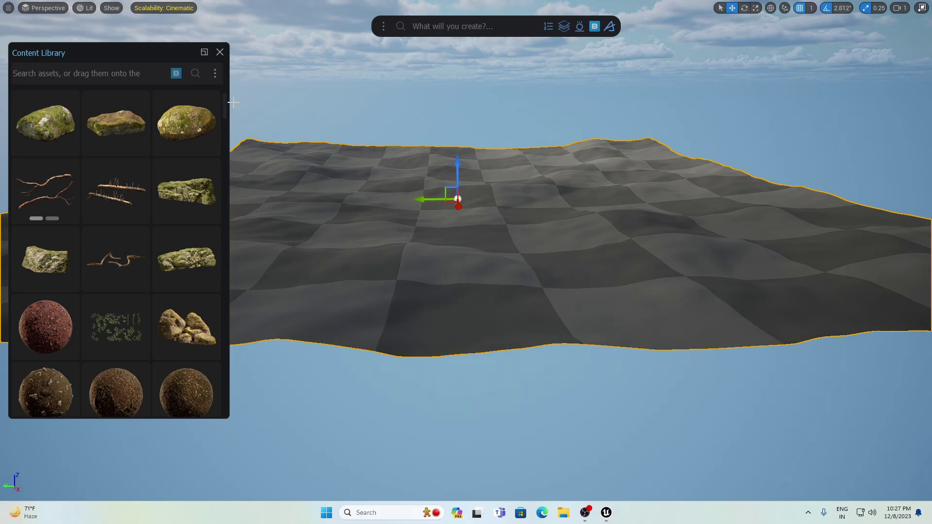
{"action": "scroll", "coordinate": [75, 334], "scroll_direction": "down", "scroll_amount": 9}
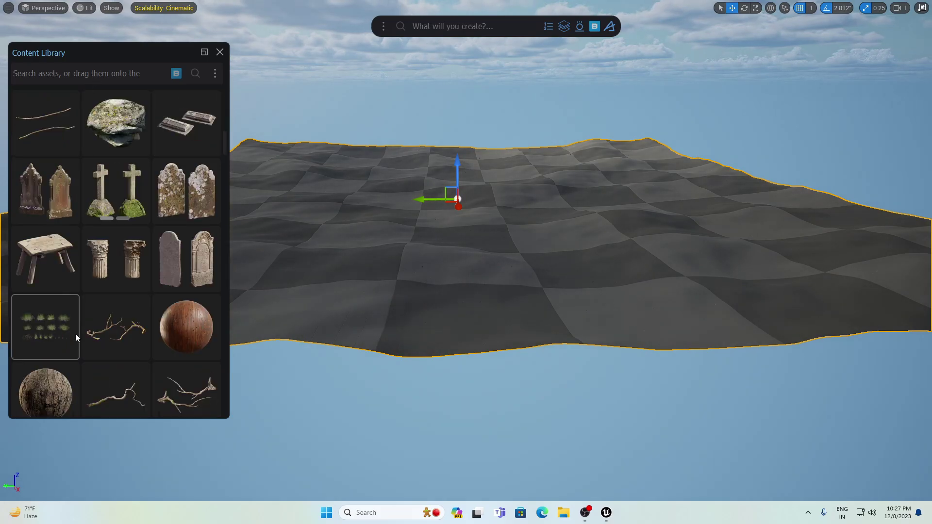
{"action": "scroll", "coordinate": [133, 196], "scroll_direction": "up", "scroll_amount": 6}
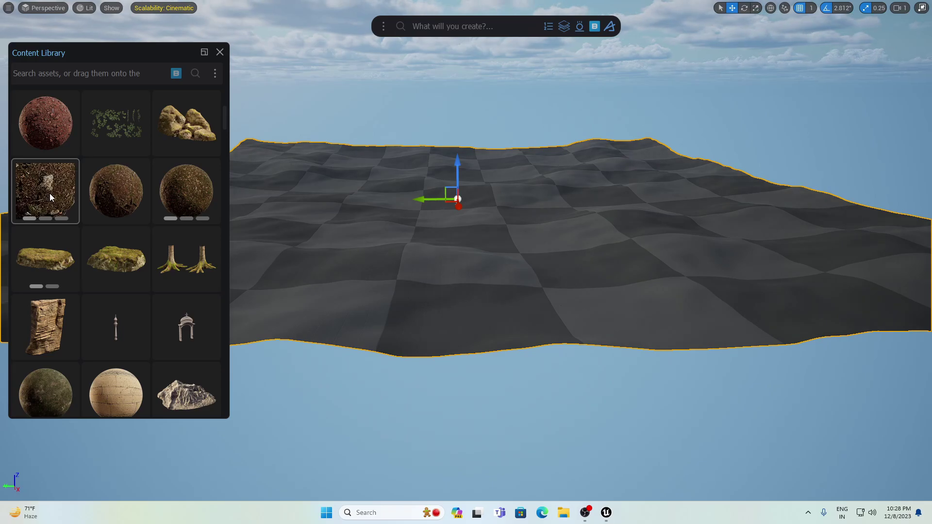
{"action": "left_click_drag", "start_coordinate": [45, 198], "coordinate": [301, 234]}
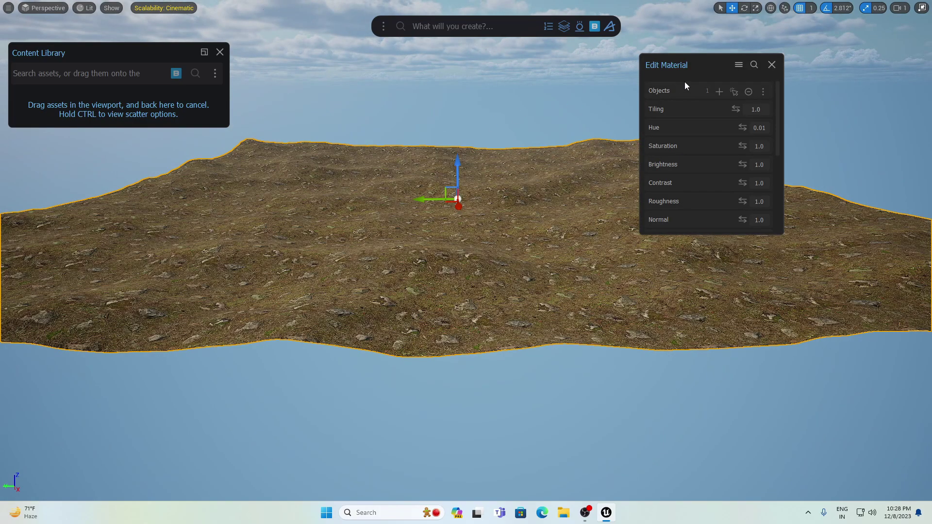
Set the ground material's Tiling to 2.0 and Saturation to 1.01, check the terrain up close, and close the material settings.
{"action": "left_click_drag", "start_coordinate": [714, 58], "coordinate": [809, 181]}
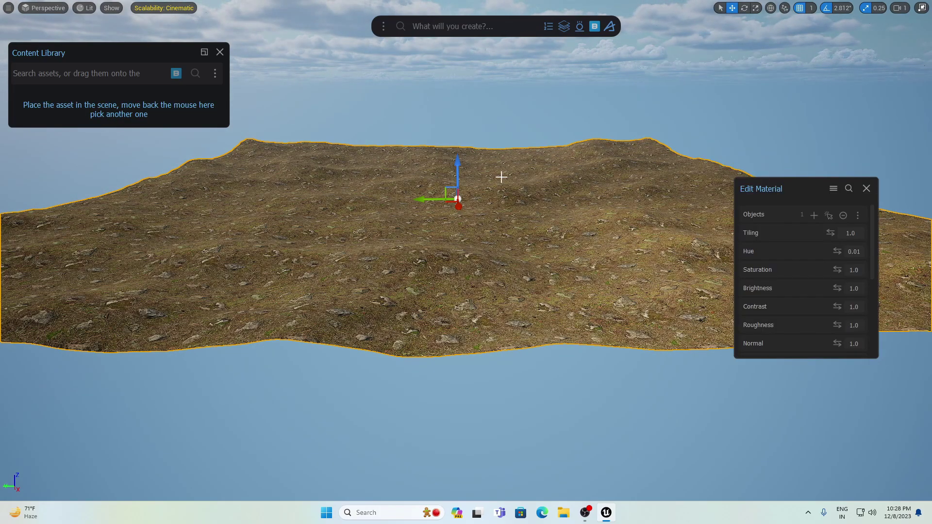
{"action": "left_click", "coordinate": [843, 233]}
{"action": "type", "text": "3.0"}
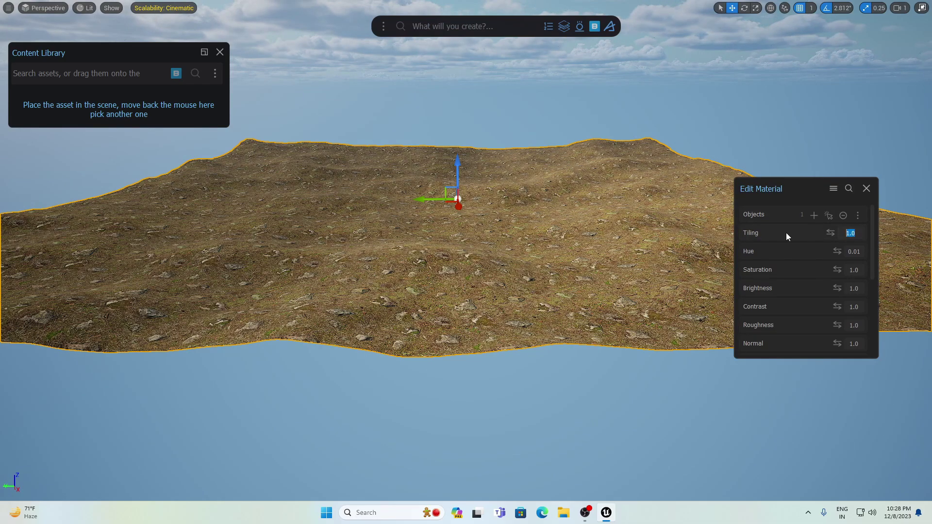
{"action": "left_click_drag", "start_coordinate": [831, 233], "coordinate": [846, 269]}
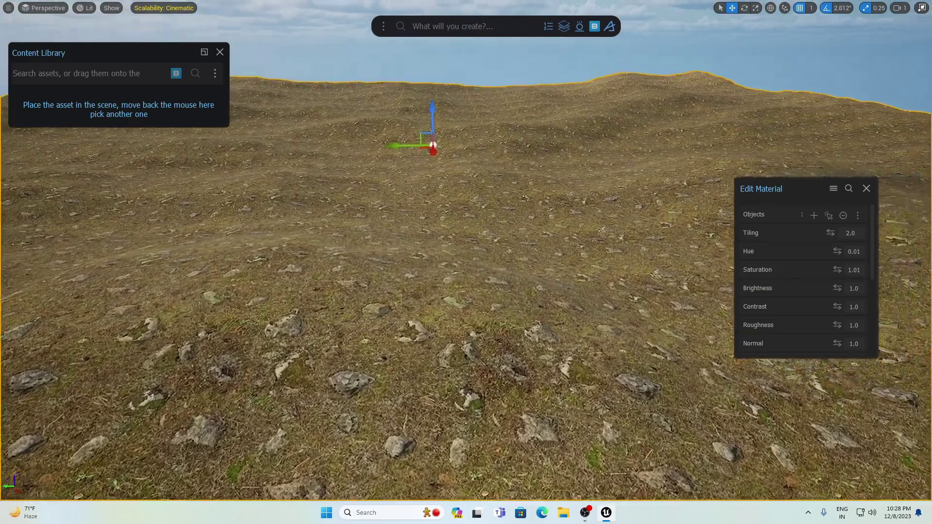
{"action": "key", "text": "w"}
{"action": "right_click_drag", "start_coordinate": [466, 272], "coordinate": [423, 352]}
{"action": "key", "text": "s"}
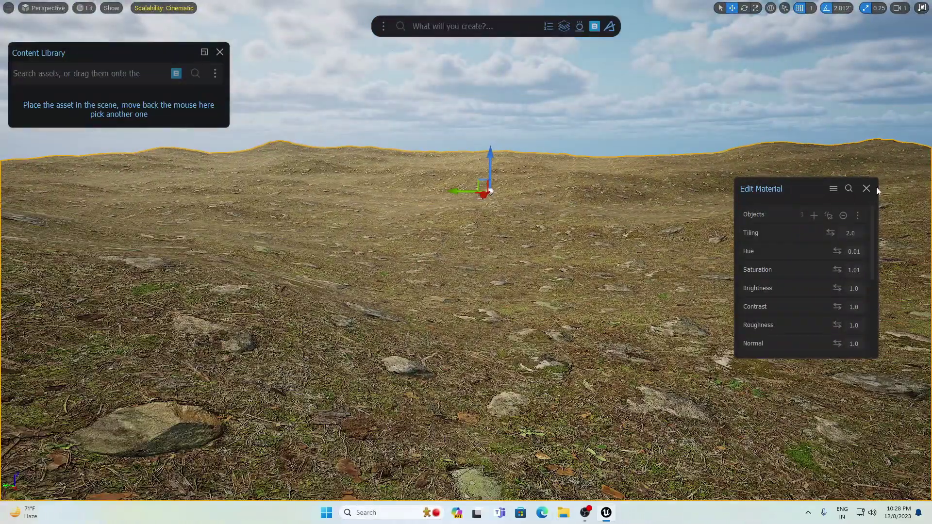
{"action": "left_click", "coordinate": [866, 188]}
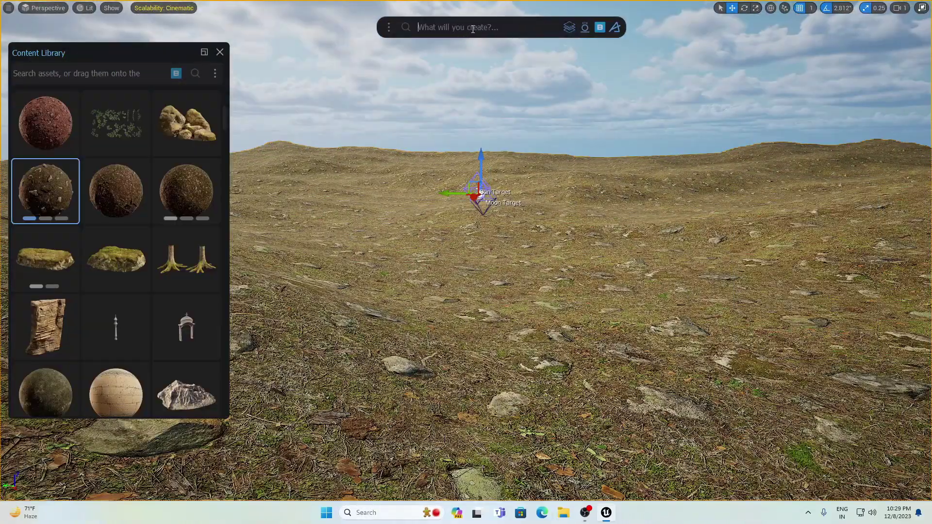
Create a plane primitive, scale it up across the terrain's basin and raise it slightly to a lake's water level.
{"action": "type", "text": "plane"}
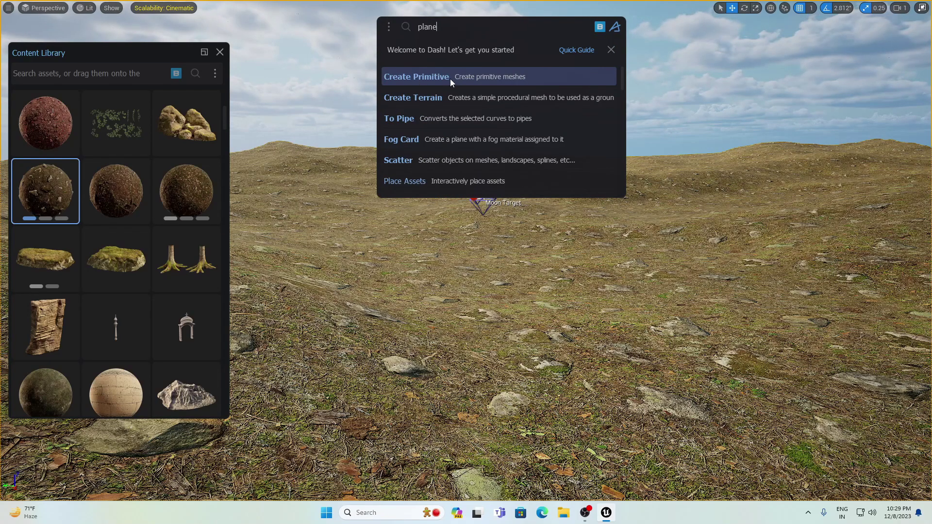
{"action": "left_click", "coordinate": [494, 78]}
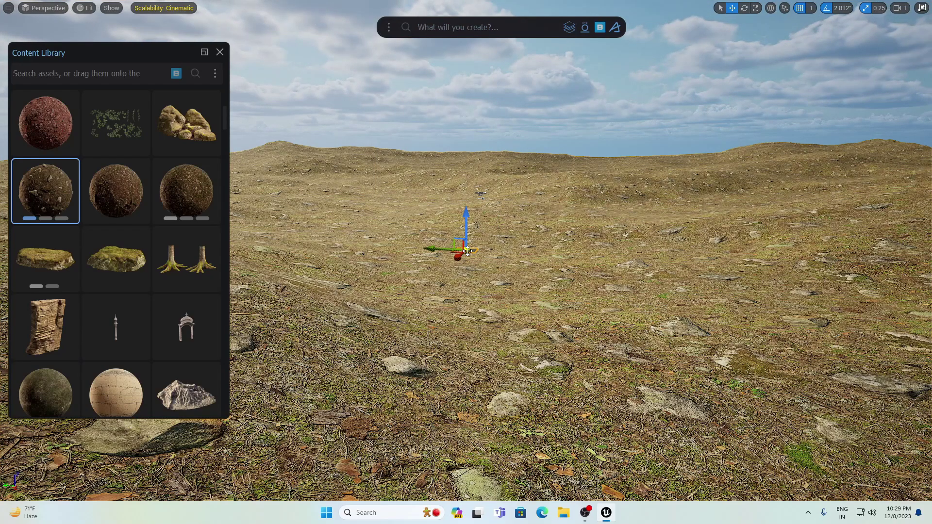
{"action": "key", "text": "r"}
{"action": "left_click_drag", "start_coordinate": [468, 249], "coordinate": [468, 208]}
{"action": "key", "text": "e"}
{"action": "key", "text": "w"}
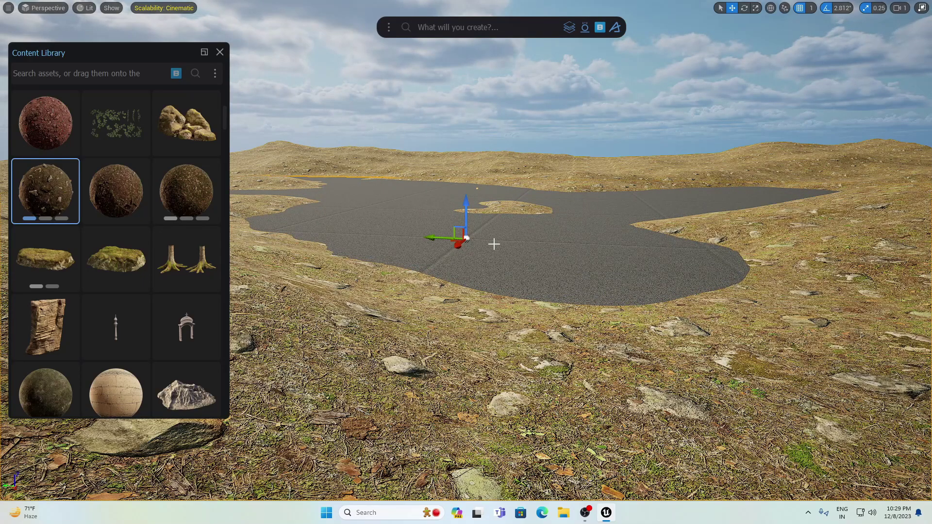
Assign Dash's water material to the selected plane with Set Water Material.
{"action": "type", "text": "water"}
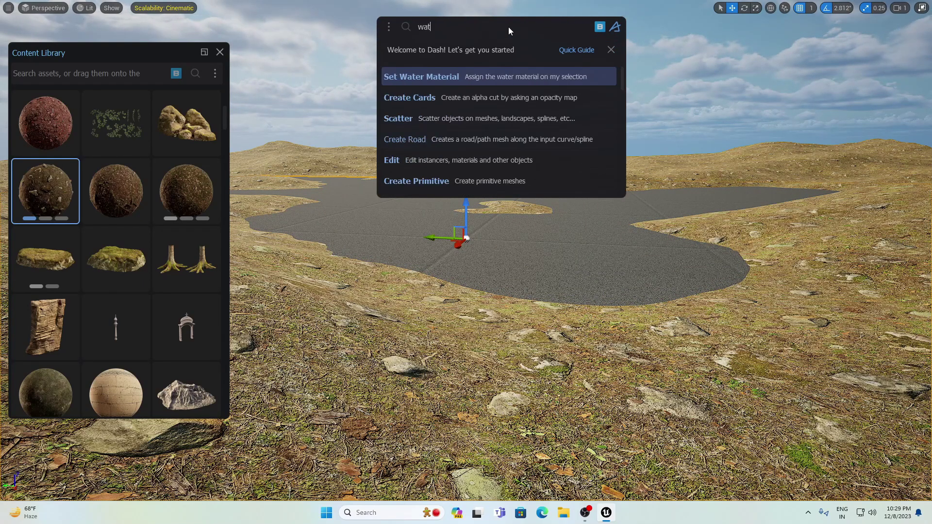
{"action": "left_click", "coordinate": [482, 77]}
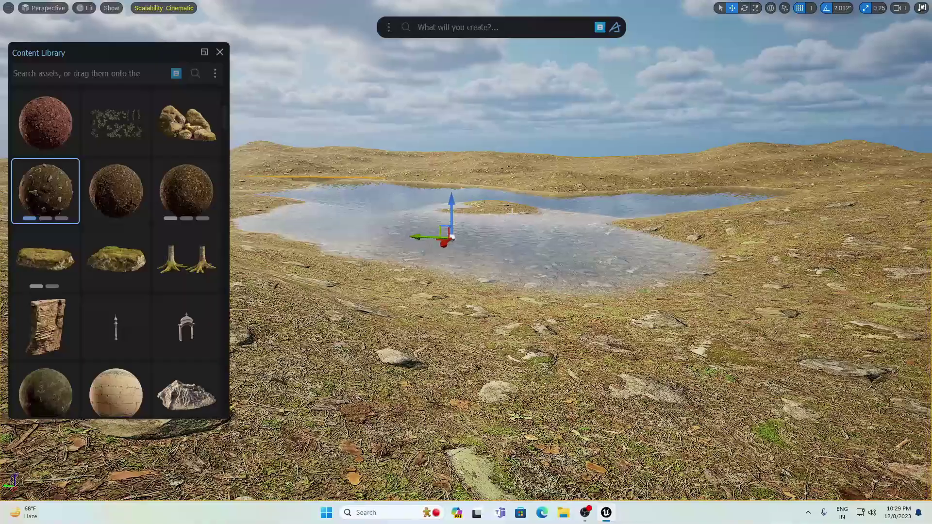
Find the round-leaved green ground plant in the Content Library and scatter it across the lakeside terrain with Scatter Here.
{"action": "key", "text": "e"}
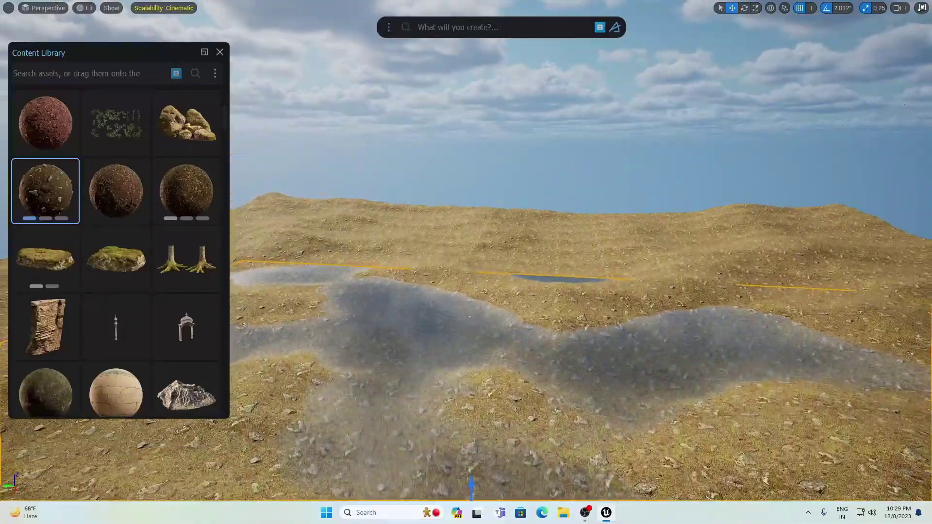
{"action": "right_click_drag", "start_coordinate": [470, 317], "coordinate": [437, 355]}
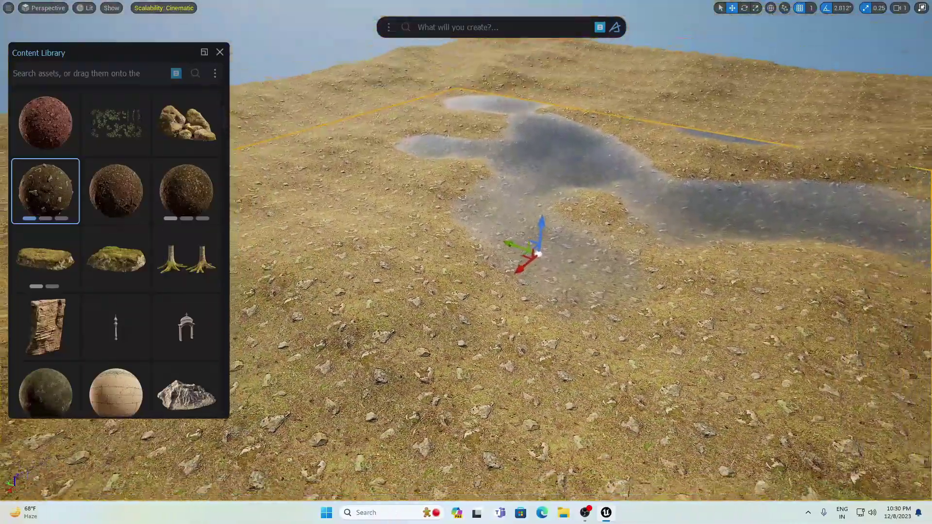
{"action": "scroll", "coordinate": [536, 260], "scroll_direction": "down", "scroll_amount": 8}
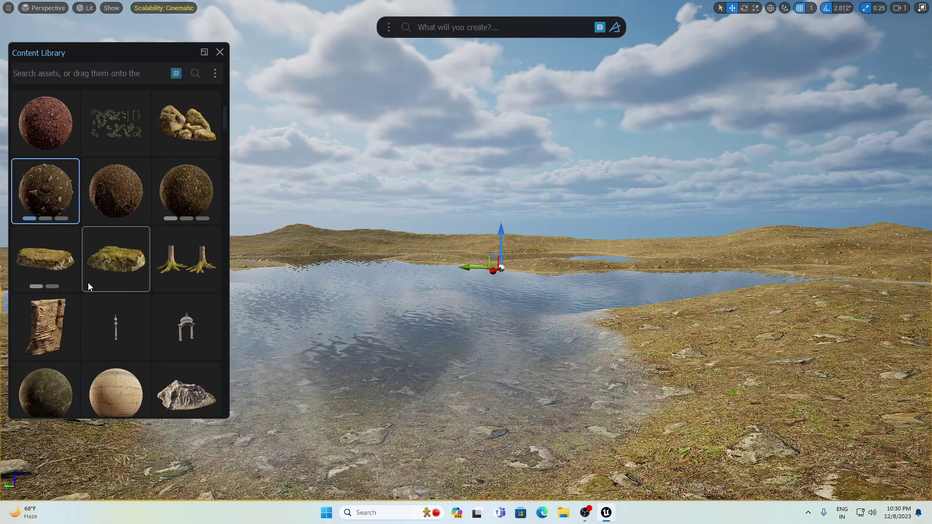
{"action": "scroll", "coordinate": [159, 258], "scroll_direction": "down", "scroll_amount": 10}
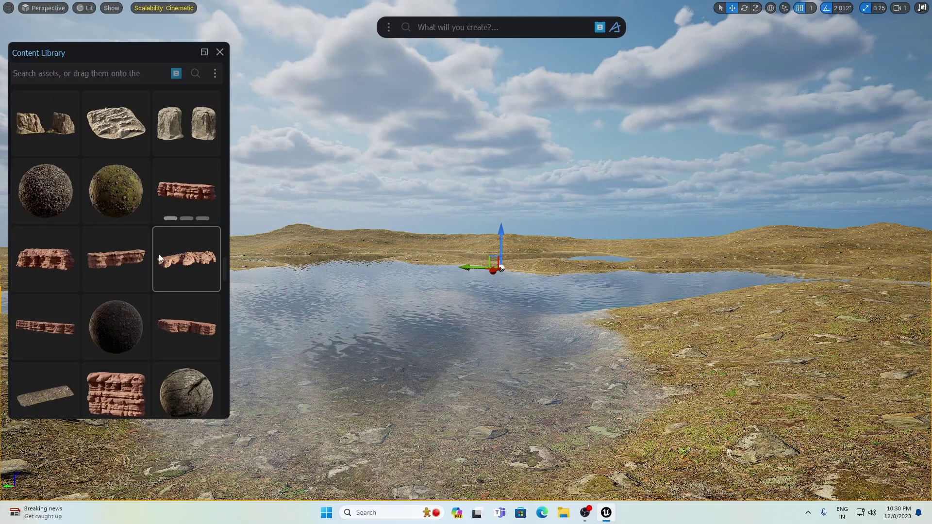
{"action": "scroll", "coordinate": [159, 257], "scroll_direction": "down", "scroll_amount": 10}
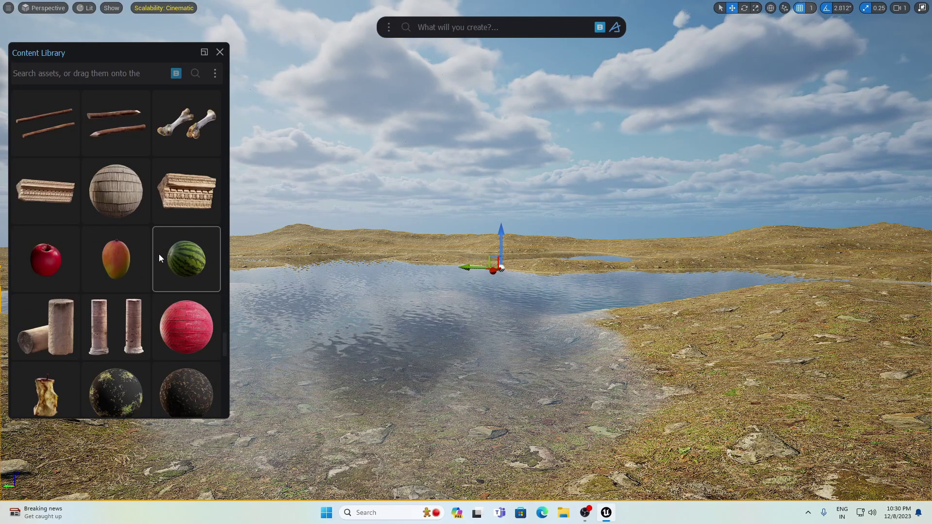
{"action": "scroll", "coordinate": [159, 254], "scroll_direction": "down", "scroll_amount": 10}
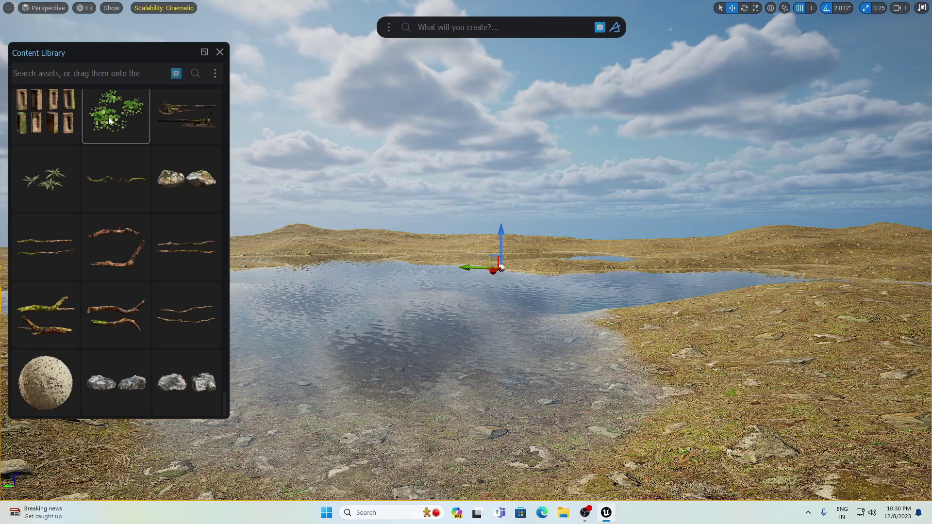
{"action": "scroll", "coordinate": [108, 117], "scroll_direction": "up", "scroll_amount": 3}
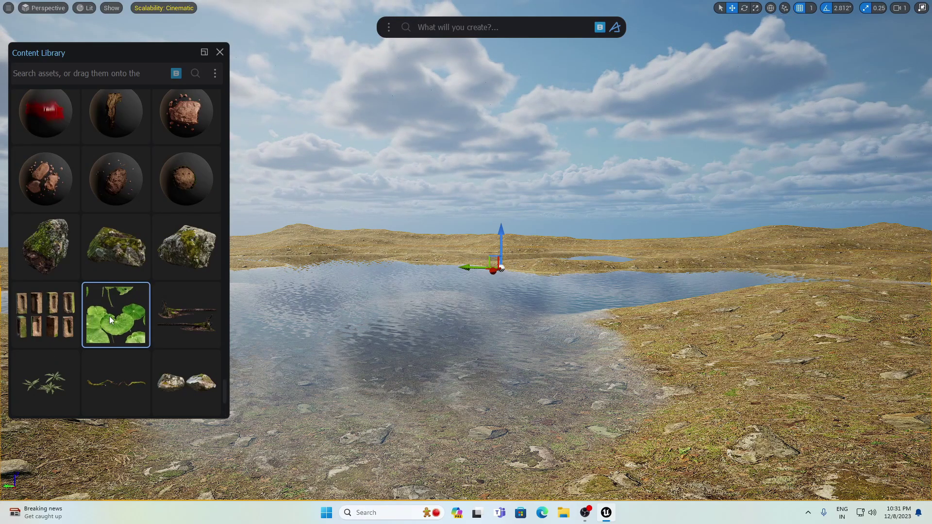
{"action": "left_click_drag", "start_coordinate": [114, 318], "coordinate": [494, 288]}
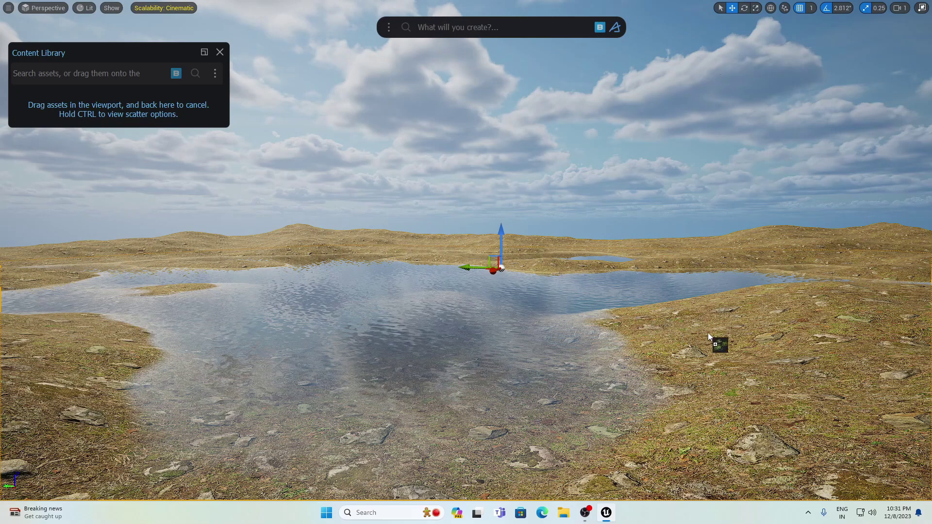
{"action": "left_click_drag", "start_coordinate": [708, 333], "coordinate": [708, 333]}
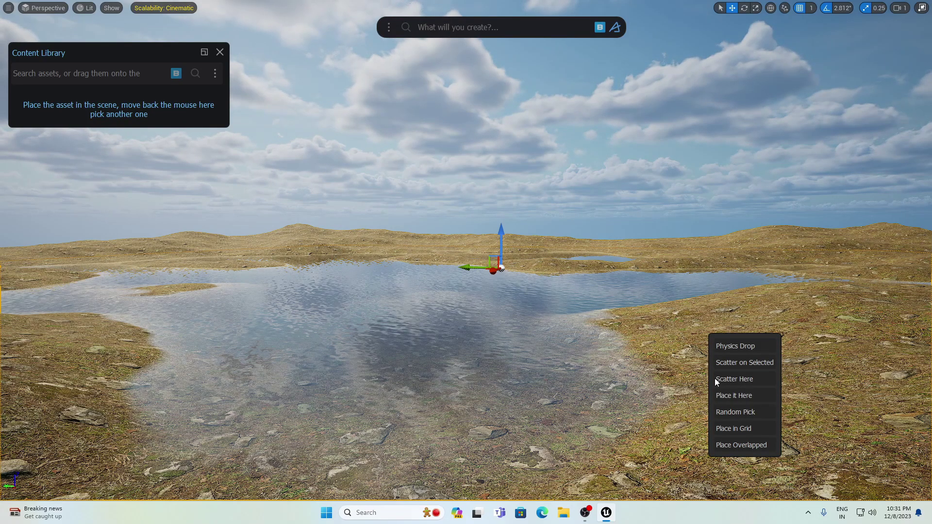
{"action": "left_click", "coordinate": [751, 381]}
{"action": "right_click_drag", "start_coordinate": [750, 381], "coordinate": [687, 363]}
{"action": "right_click_drag", "start_coordinate": [585, 309], "coordinate": [577, 369]}
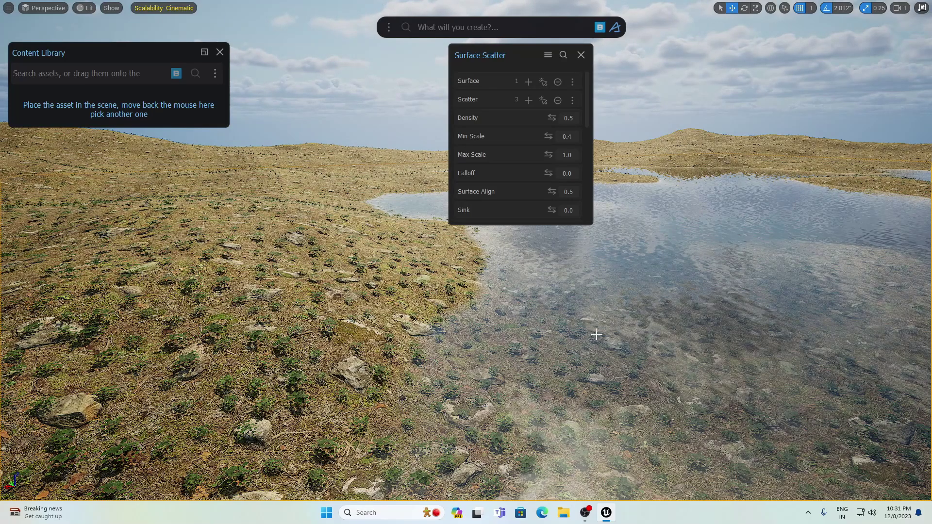
{"action": "left_click_drag", "start_coordinate": [488, 48], "coordinate": [288, 118]}
{"action": "right_click_drag", "start_coordinate": [650, 295], "coordinate": [666, 318]}
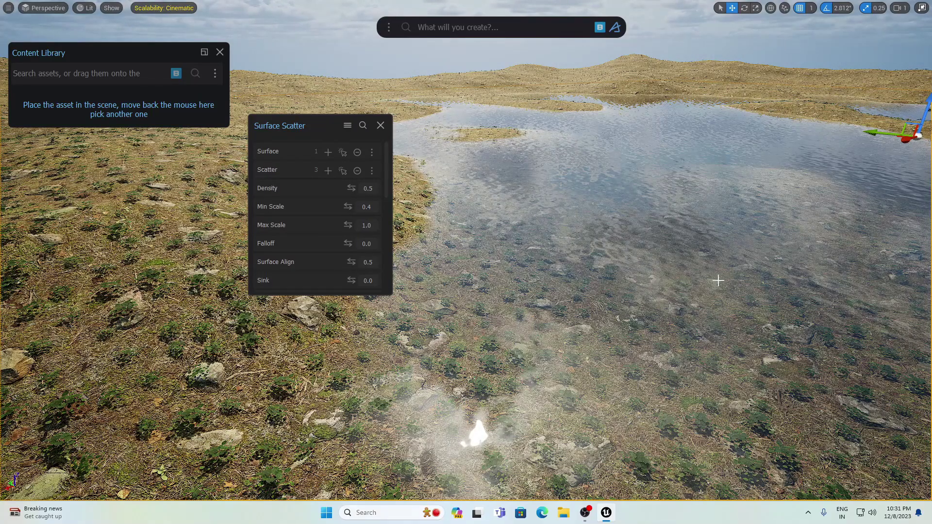
{"action": "left_click", "coordinate": [363, 125]}
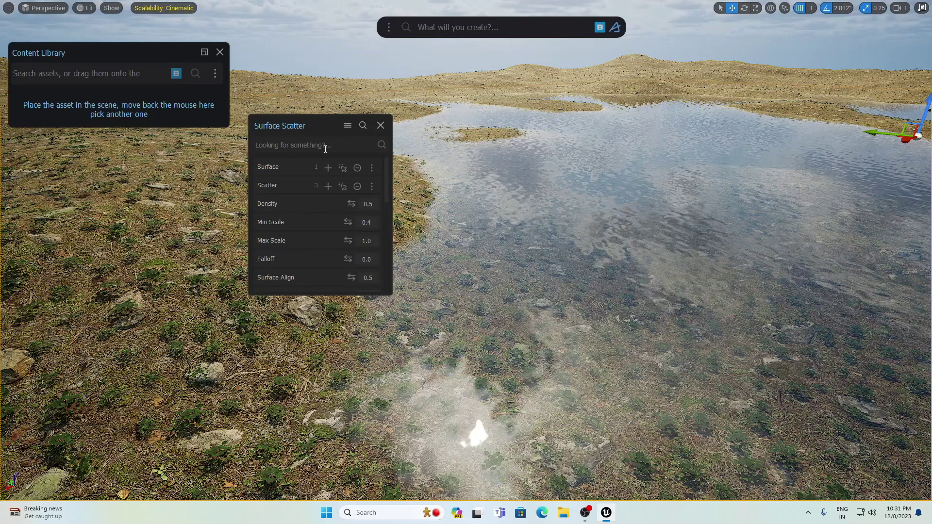
{"action": "left_click", "coordinate": [381, 125]}
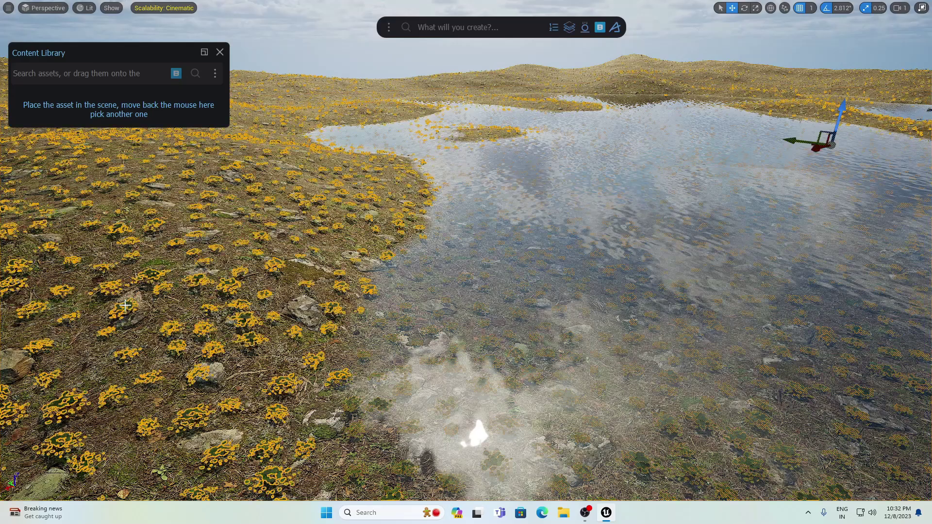
Open the selected plants' Surface Scatter settings, filter them by "heigh" and set the Min Height Mask to 0.17.
{"action": "left_click", "coordinate": [553, 28]}
{"action": "left_click_drag", "start_coordinate": [779, 188], "coordinate": [225, 190]}
{"action": "left_click", "coordinate": [234, 211]}
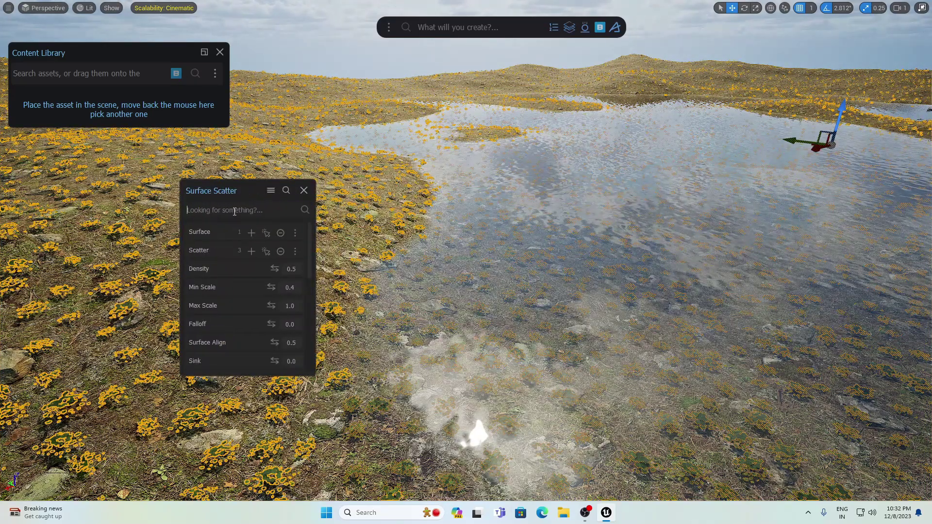
{"action": "type", "text": "heigh"}
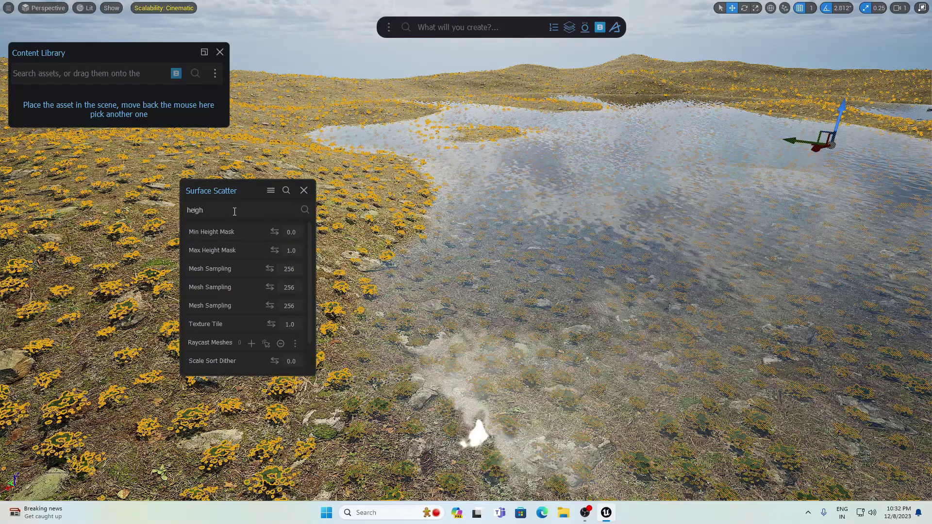
{"action": "left_click_drag", "start_coordinate": [301, 230], "coordinate": [316, 230]}
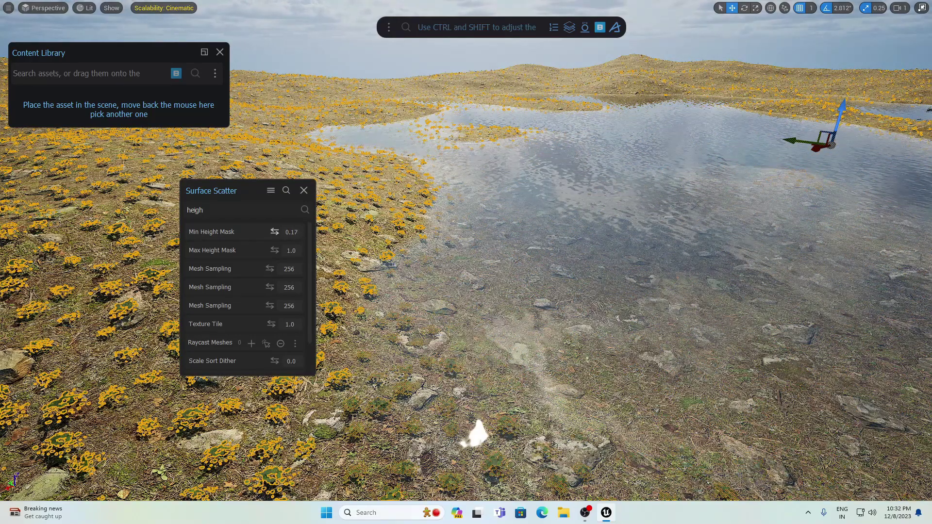
Lower the scatter's Max Height Mask to 0.29 and check the band of plants along the shoreline.
{"action": "right_click_drag", "start_coordinate": [348, 176], "coordinate": [316, 163]}
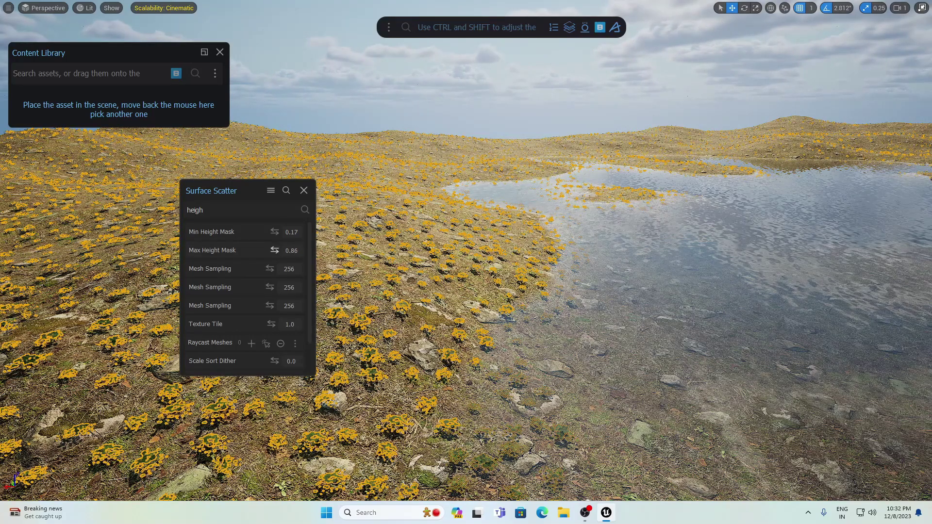
{"action": "left_click_drag", "start_coordinate": [275, 251], "coordinate": [272, 250]}
{"action": "left_click", "coordinate": [298, 145]}
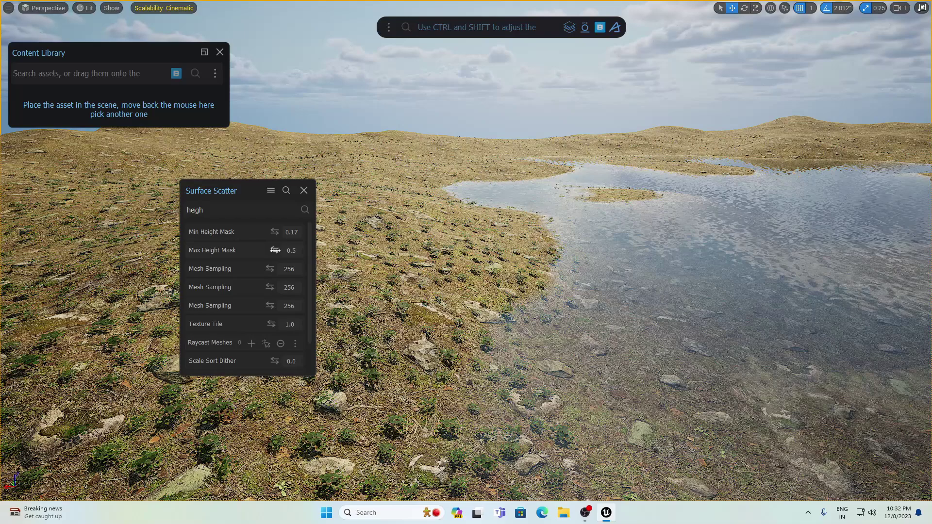
{"action": "left_click_drag", "start_coordinate": [275, 250], "coordinate": [268, 250]}
{"action": "key", "text": "w"}
{"action": "key", "text": "d"}
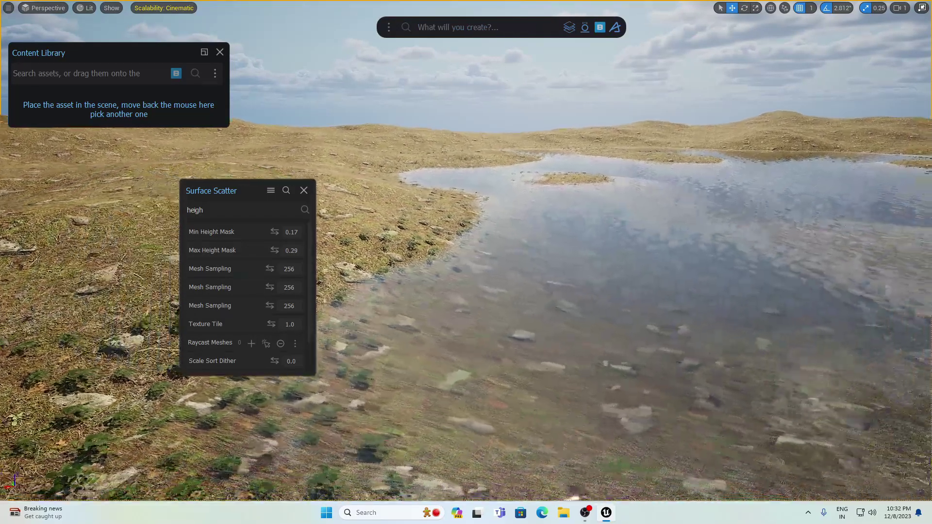
{"action": "key", "text": "s"}
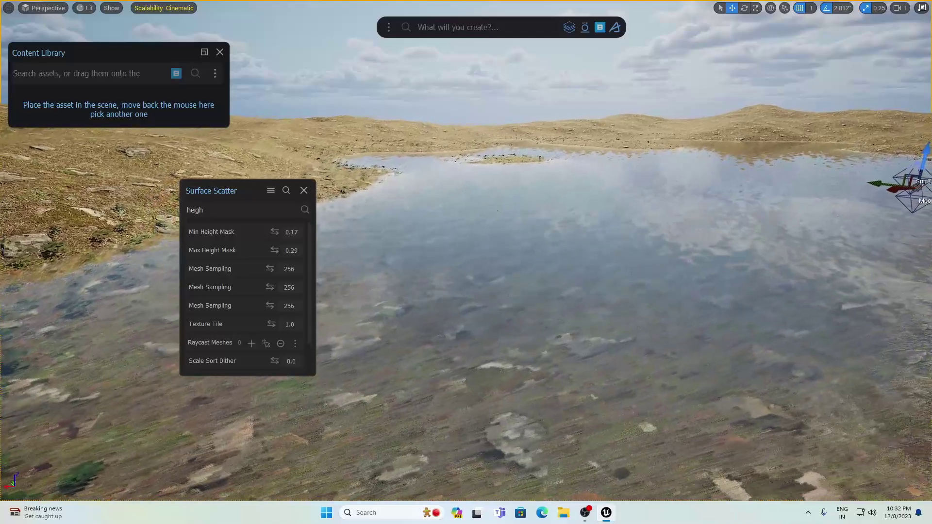
{"action": "key", "text": "a"}
{"action": "right_click_drag", "start_coordinate": [467, 262], "coordinate": [510, 310]}
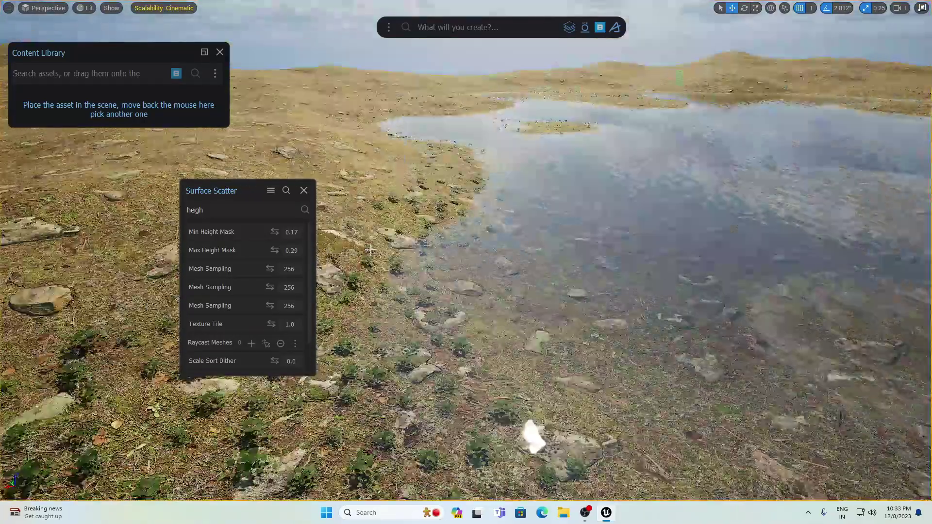
Clear the settings filter and set the plant scatter's Density to 0.8 and Min Scale to 0.1.
{"action": "key", "text": "BackSpace"}
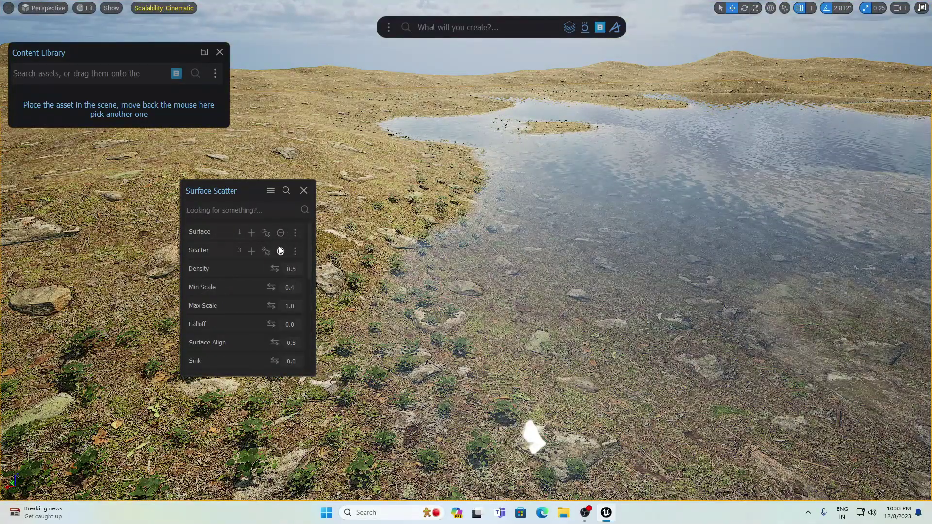
{"action": "left_click_drag", "start_coordinate": [254, 188], "coordinate": [195, 178]}
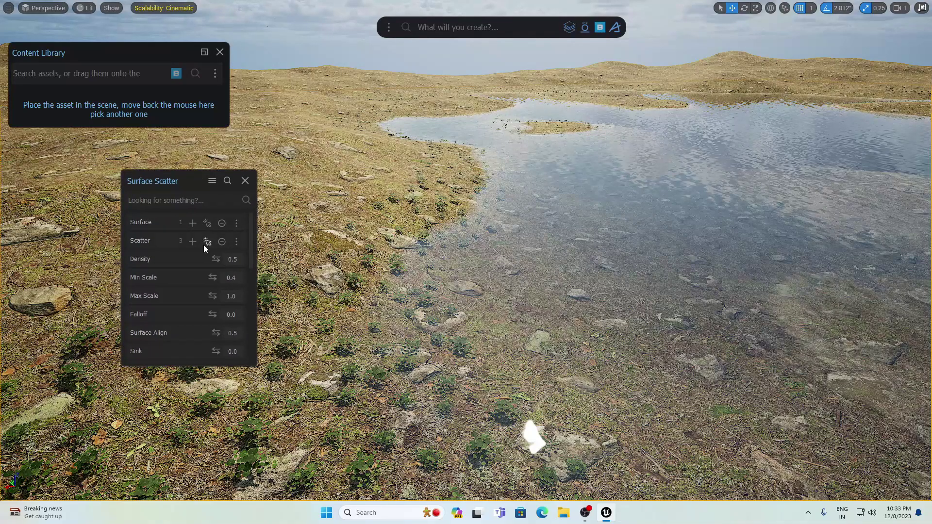
{"action": "type", "text": "0.8"}
{"action": "key", "text": "Return"}
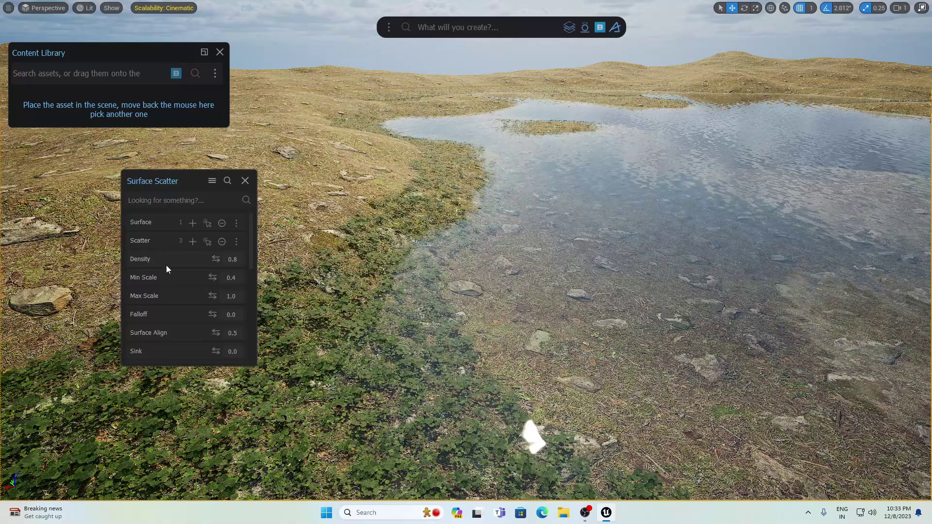
{"action": "right_click_drag", "start_coordinate": [336, 327], "coordinate": [337, 327]}
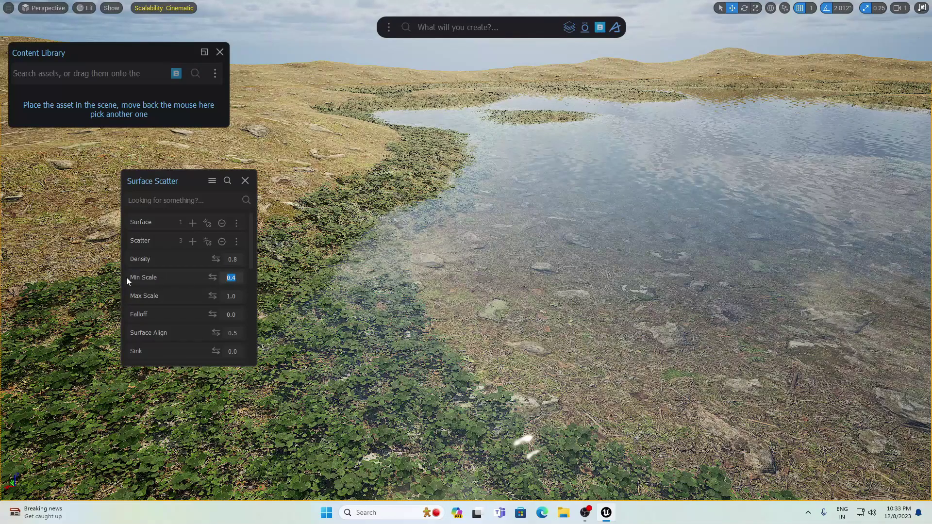
{"action": "type", "text": "0.1"}
{"action": "key", "text": "Return"}
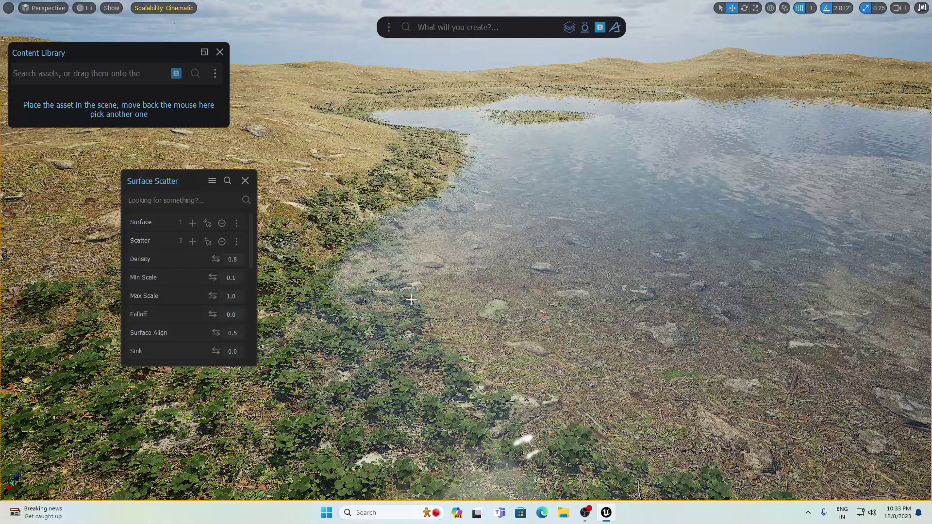
Set the plant scatter's Density to 0.9 and Falloff to 0.13, and check the foliage edge up close.
{"action": "right_click_drag", "start_coordinate": [292, 248], "coordinate": [276, 240]}
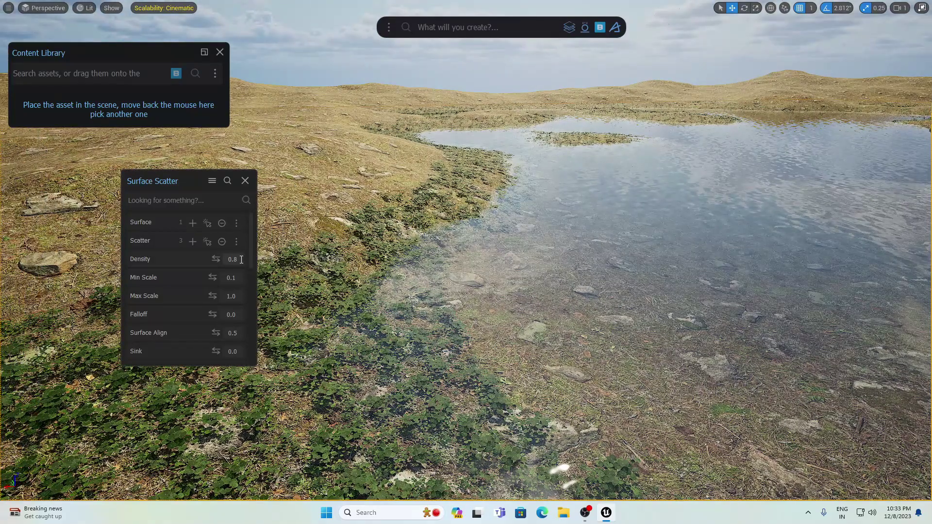
{"action": "type", "text": "0.9"}
{"action": "key", "text": "Return"}
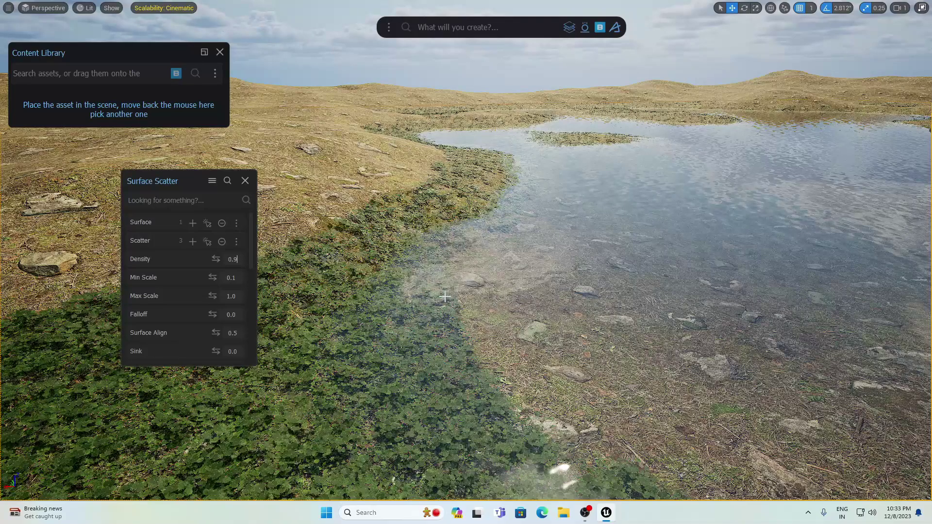
{"action": "right_click_drag", "start_coordinate": [387, 270], "coordinate": [387, 271]}
{"action": "right_click_drag", "start_coordinate": [272, 297], "coordinate": [272, 298]}
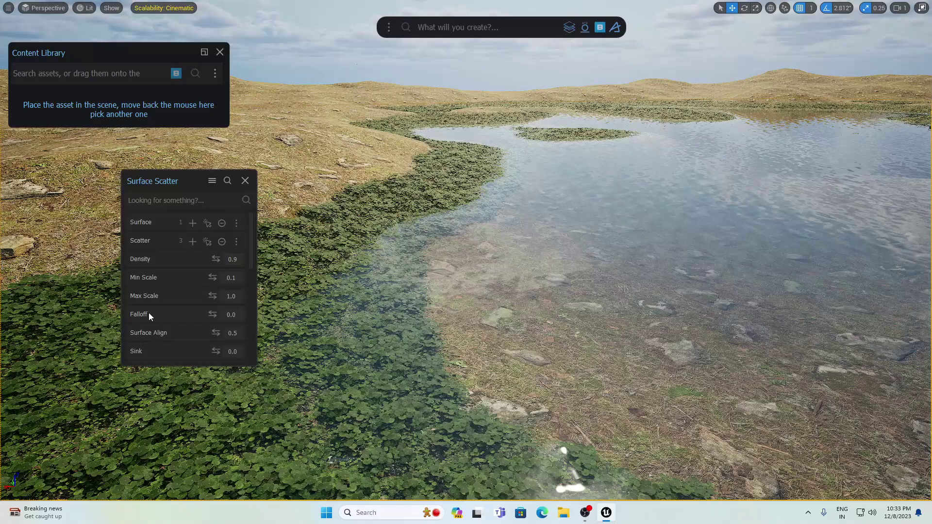
{"action": "left_click_drag", "start_coordinate": [212, 314], "coordinate": [220, 314]}
{"action": "middle_click_drag", "start_coordinate": [341, 262], "coordinate": [376, 280]}
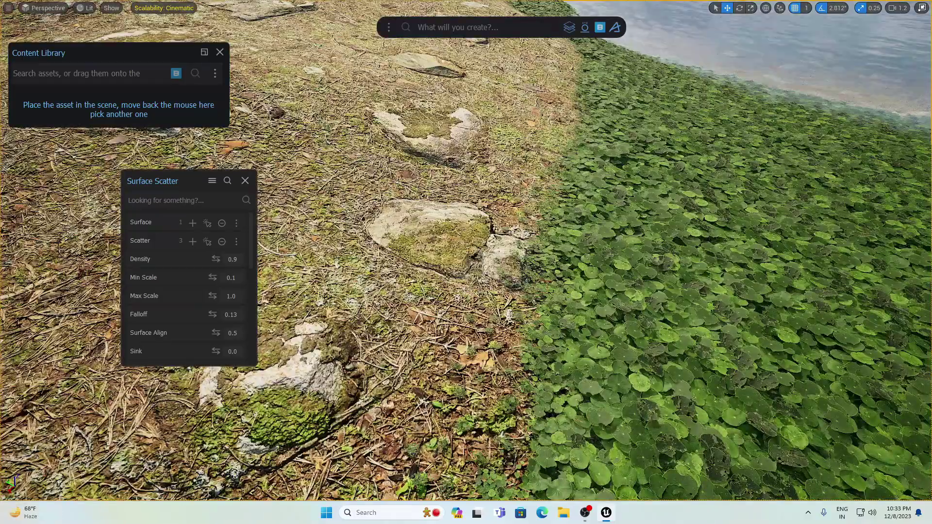
{"action": "scroll", "coordinate": [466, 291], "scroll_direction": "up", "scroll_amount": 3}
{"action": "key", "text": "w"}
{"action": "mouse_move", "coordinate": [442, 330]}
{"action": "right_mouse_down"}
{"action": "mouse_move", "coordinate": [444, 323]}
{"action": "mouse_move", "coordinate": [442, 330]}
{"action": "right_mouse_up"}
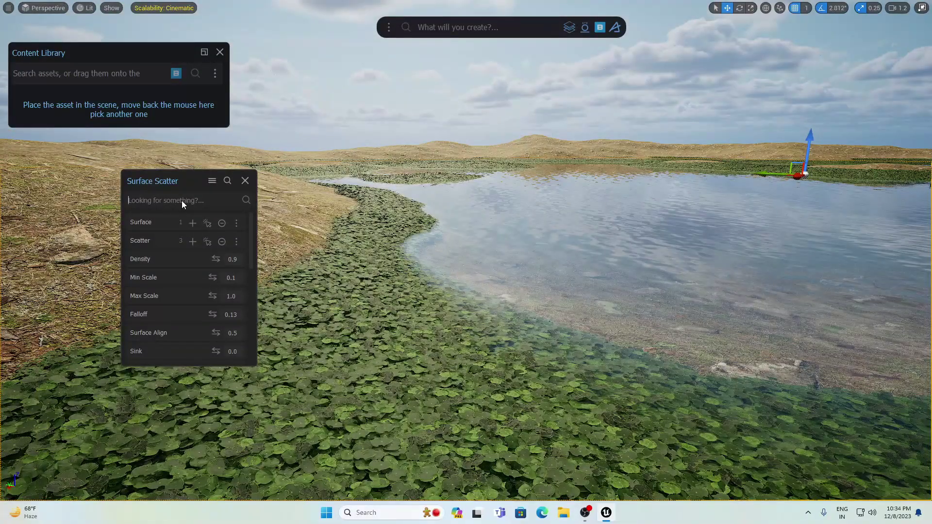
Find the breakup settings of the plant scatter, set Breakup to 0.5 and check the shoreline coverage.
{"action": "left_click", "coordinate": [181, 200]}
{"action": "type", "text": "break"}
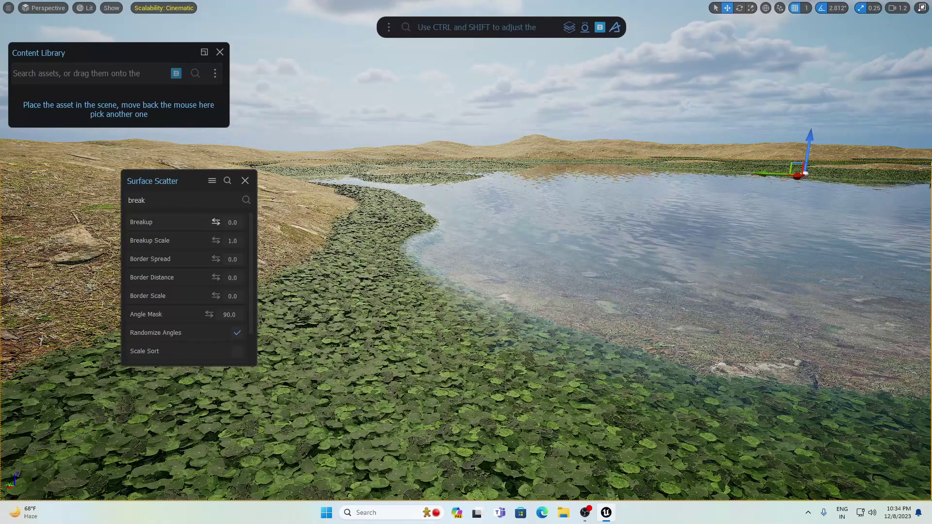
{"action": "left_click_drag", "start_coordinate": [214, 221], "coordinate": [171, 214]}
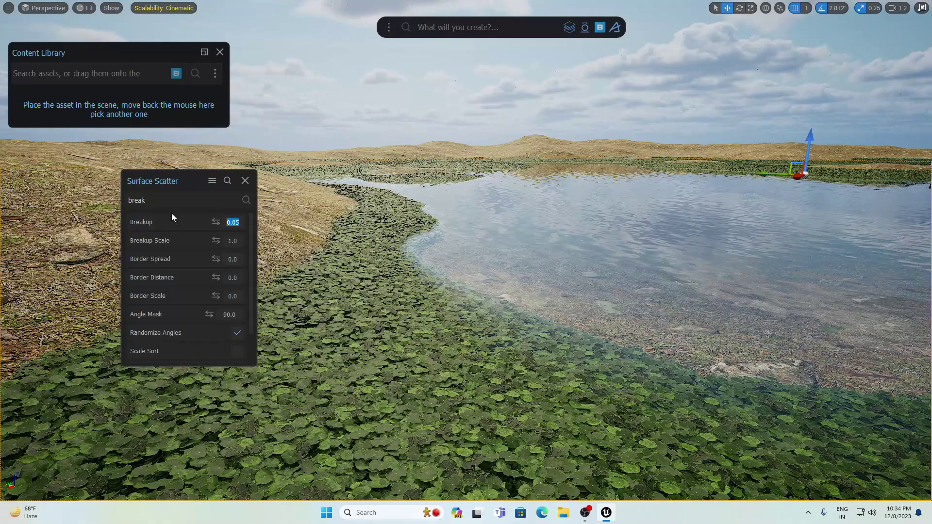
{"action": "type", "text": "0.5"}
{"action": "key", "text": "Return"}
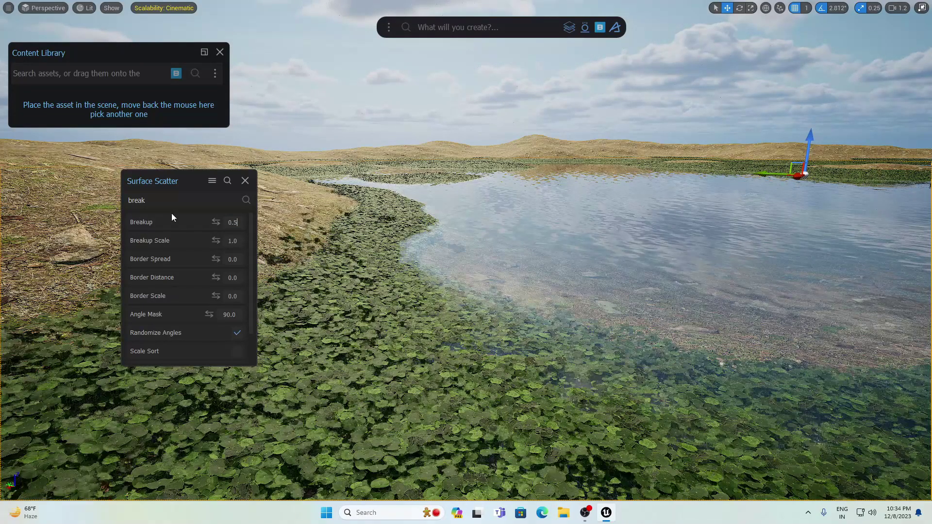
{"action": "right_click_drag", "start_coordinate": [311, 303], "coordinate": [407, 309]}
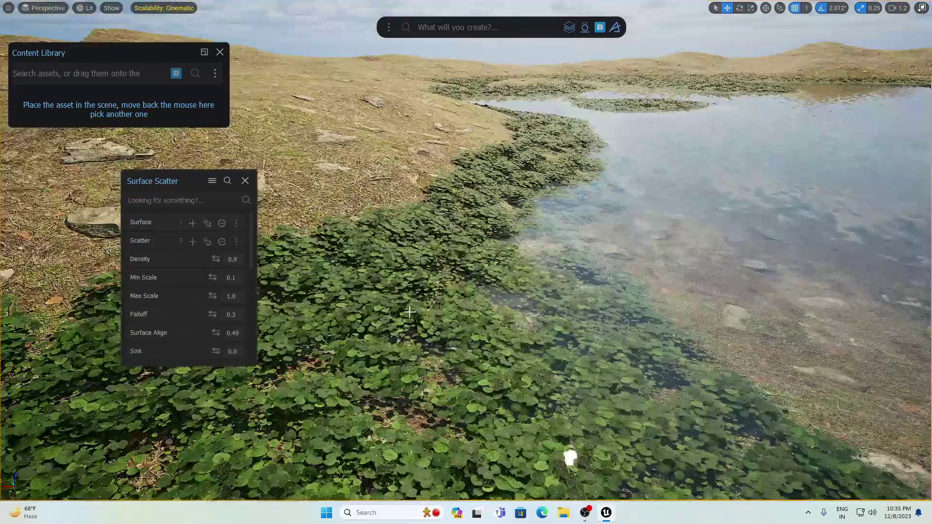
Close the plant scatter's settings and scatter a tall green grass asset from the Content Library across the terrain.
{"action": "right_click_drag", "start_coordinate": [409, 312], "coordinate": [391, 315]}
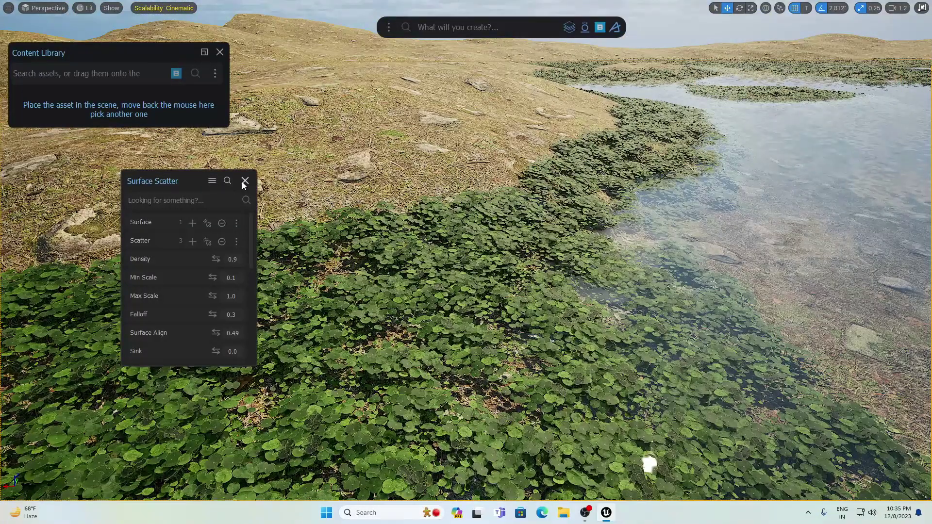
{"action": "left_click", "coordinate": [245, 181]}
{"action": "left_click", "coordinate": [568, 28]}
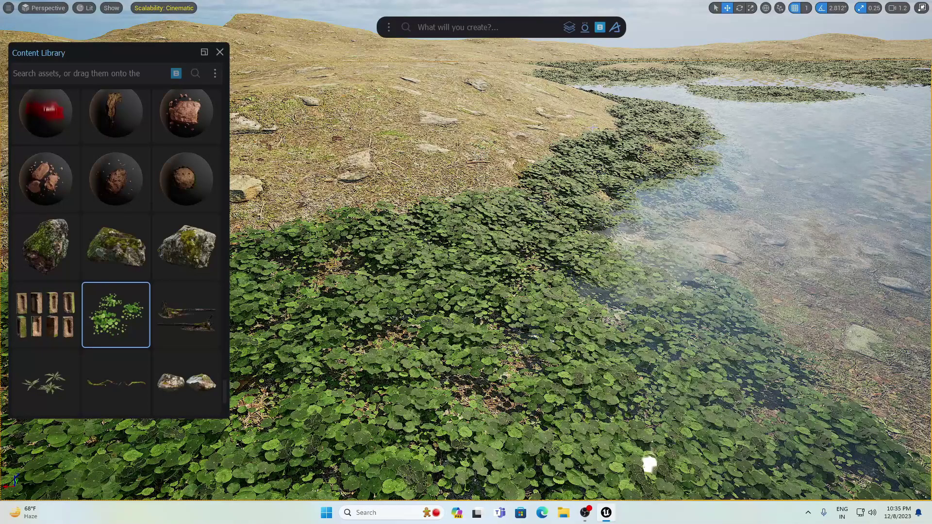
{"action": "scroll", "coordinate": [110, 209], "scroll_direction": "up", "scroll_amount": 10}
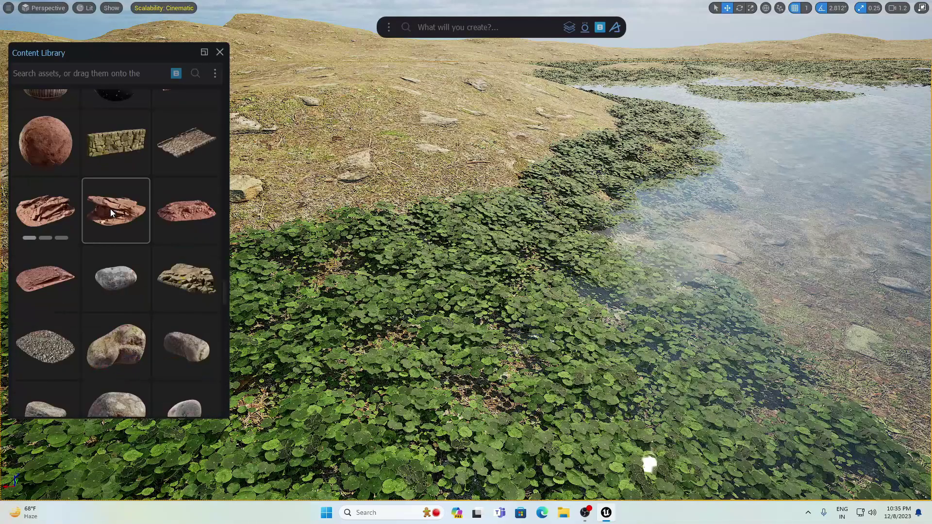
{"action": "scroll", "coordinate": [110, 208], "scroll_direction": "up", "scroll_amount": 10}
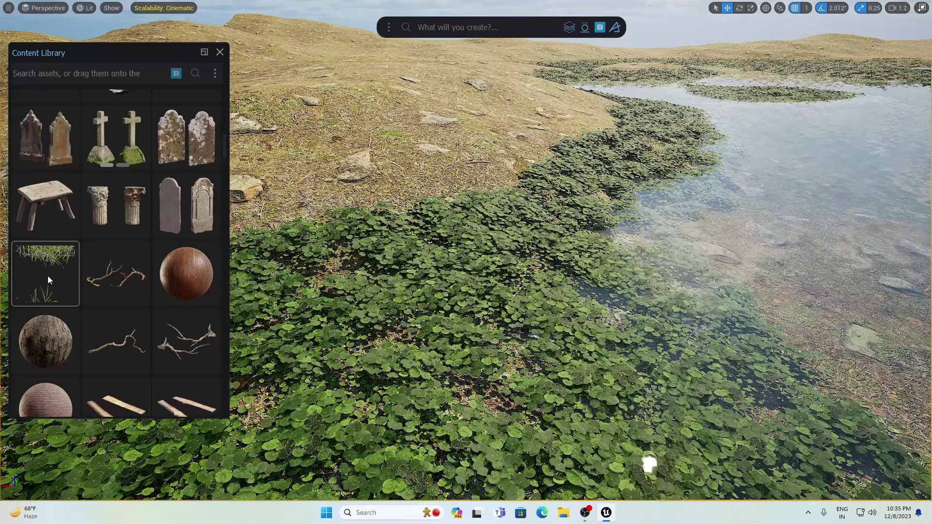
{"action": "left_click_drag", "start_coordinate": [44, 279], "coordinate": [389, 170]}
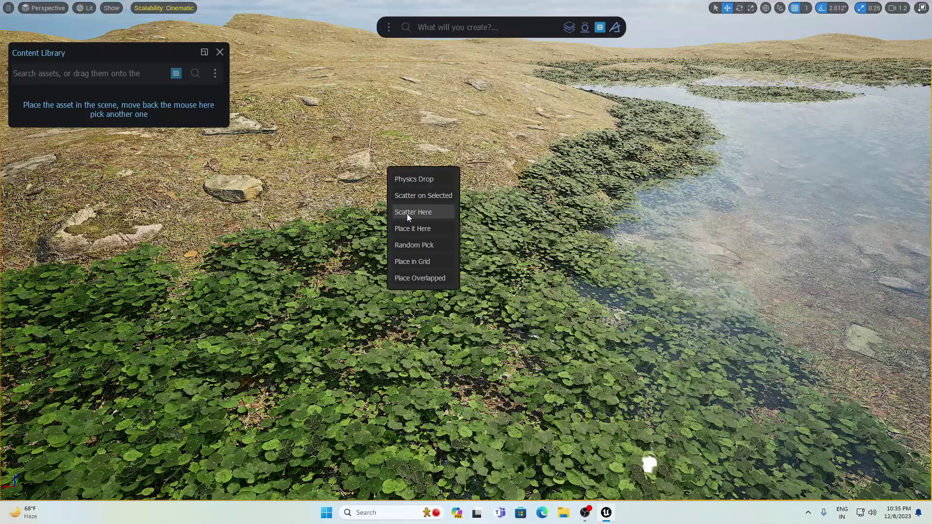
{"action": "left_click", "coordinate": [407, 213]}
Check the new grass around the lake, find its height settings and set the scatter's Min Height Mask to 0.3.
{"action": "key", "text": "w"}
{"action": "right_click_drag", "start_coordinate": [407, 213], "coordinate": [510, 218]}
{"action": "scroll", "coordinate": [657, 456], "scroll_direction": "up", "scroll_amount": 5}
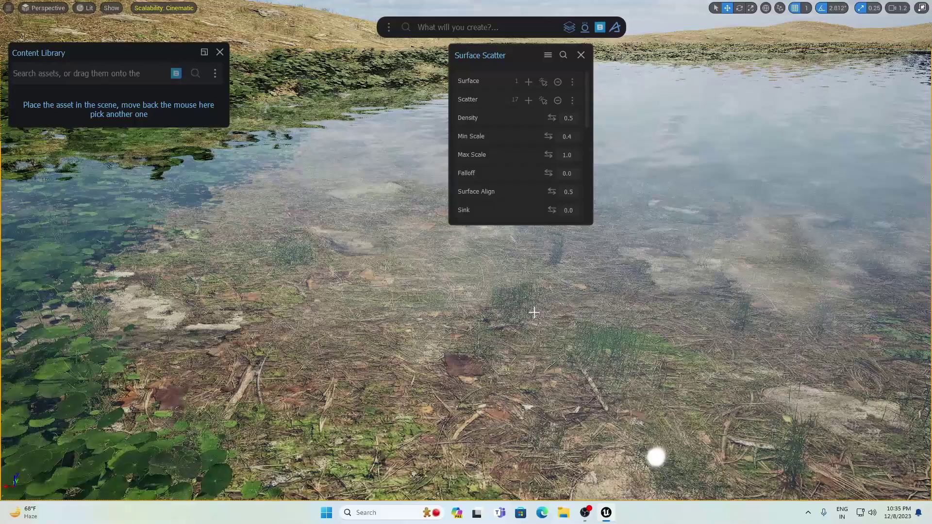
{"action": "scroll", "coordinate": [656, 456], "scroll_direction": "down", "scroll_amount": 5}
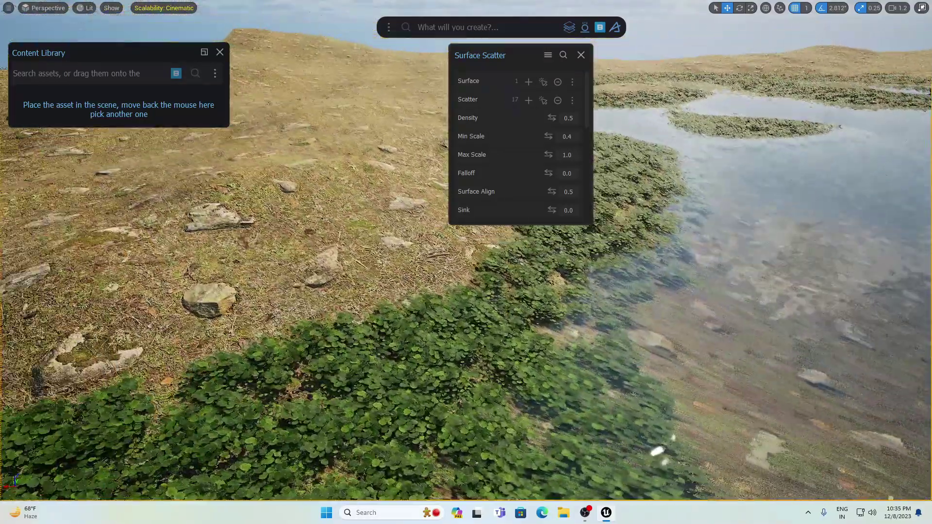
{"action": "scroll", "coordinate": [634, 434], "scroll_direction": "down", "scroll_amount": 2}
{"action": "right_click_drag", "start_coordinate": [390, 279], "coordinate": [391, 279]}
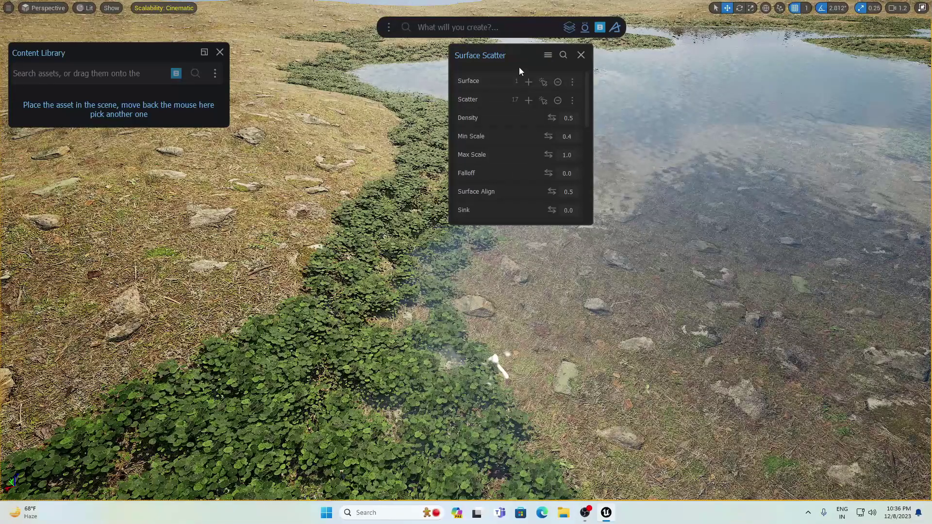
{"action": "left_click", "coordinate": [564, 55]}
{"action": "type", "text": "height"}
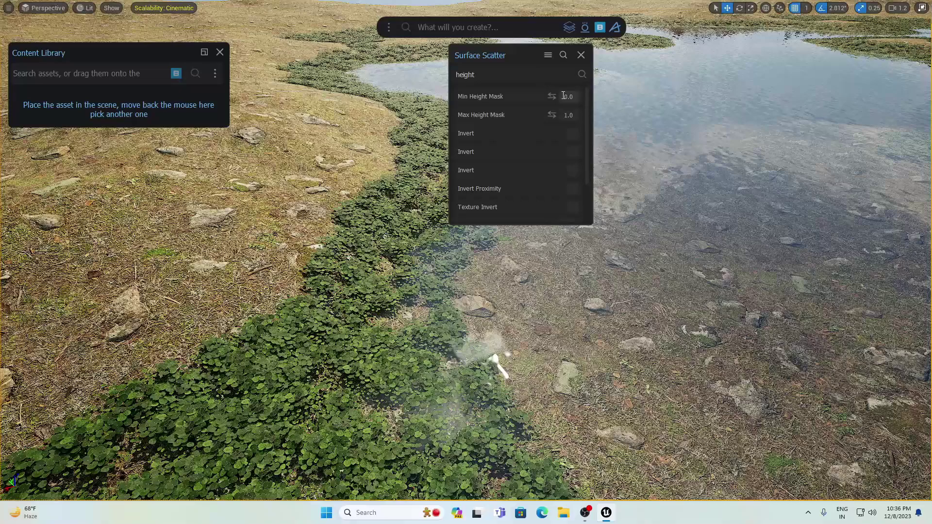
{"action": "left_click", "coordinate": [577, 97]}
{"action": "type", "text": "0.3"}
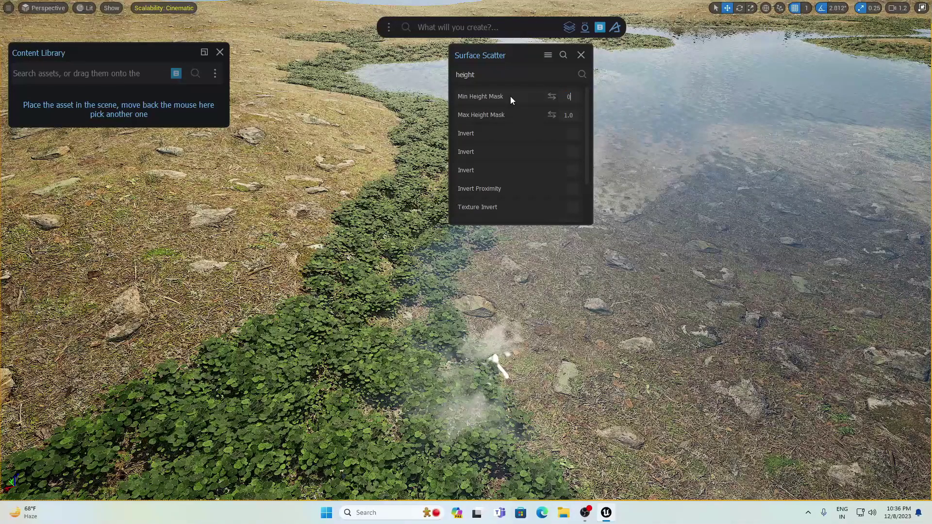
Clear the settings filter and set the grass scatter's Density to 0.9.
{"action": "left_click", "coordinate": [487, 74]}
{"action": "key", "text": "BackSpace"}
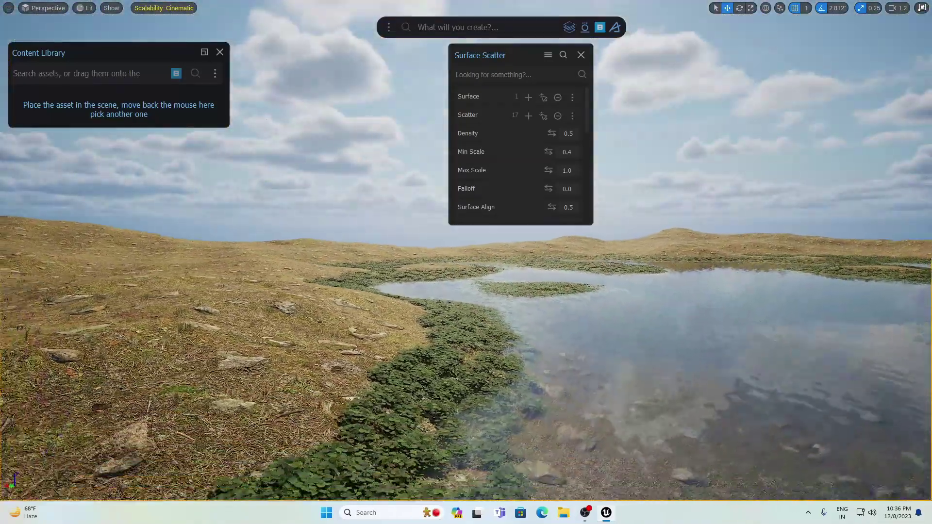
{"action": "middle_click_drag", "start_coordinate": [466, 310], "coordinate": [427, 369]}
{"action": "key", "text": "d"}
{"action": "scroll", "coordinate": [427, 367], "scroll_direction": "up", "scroll_amount": 1}
{"action": "right_click_drag", "start_coordinate": [427, 369], "coordinate": [425, 368]}
{"action": "left_click", "coordinate": [578, 134]}
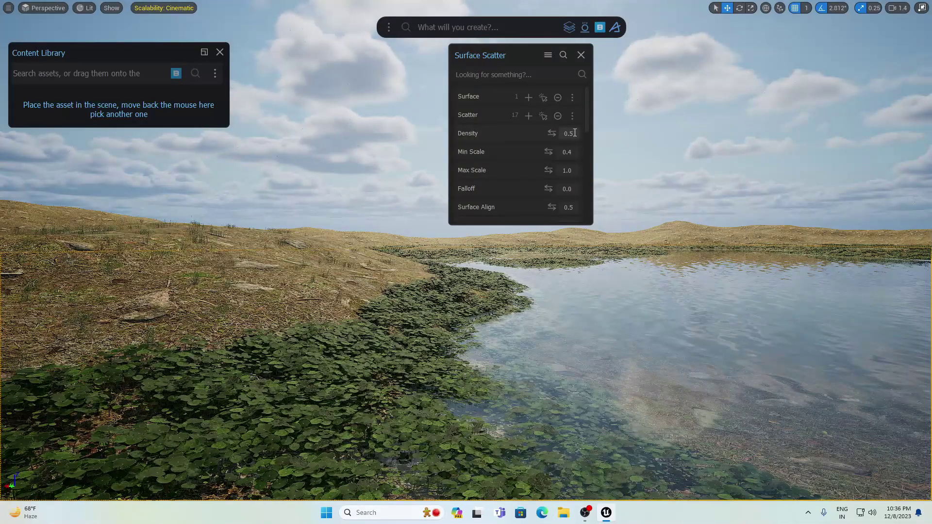
{"action": "type", "text": "0.9"}
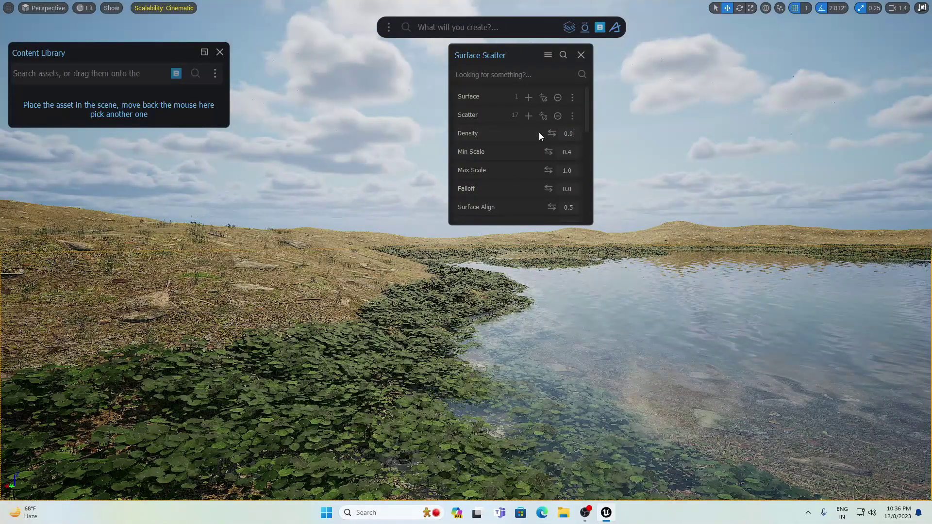
{"action": "key", "text": "Return"}
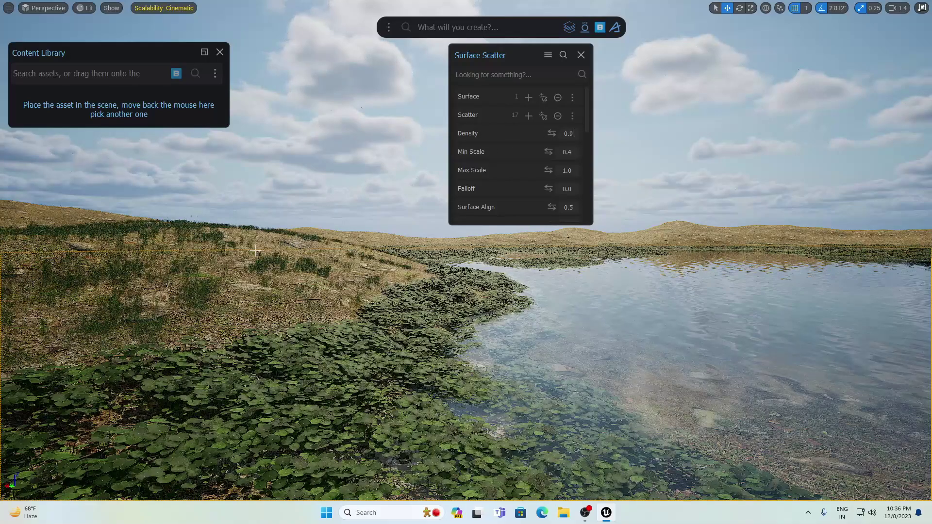
Set the grass scatter's Min Scale to 0.1 and Max Scale to 2.
{"action": "left_click", "coordinate": [575, 153]}
{"action": "type", "text": "0.1"}
{"action": "key", "text": "Return"}
{"action": "left_click", "coordinate": [578, 170]}
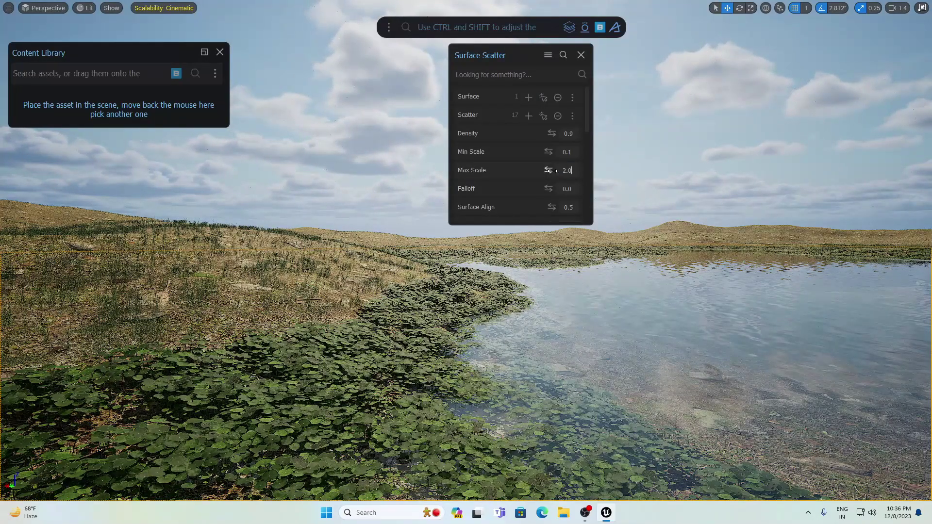
{"action": "key", "text": "Return"}
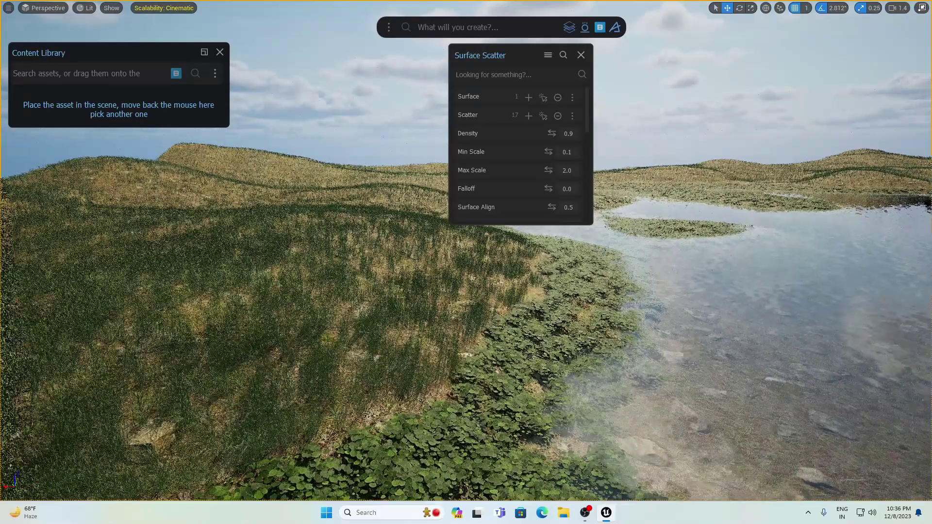
Lower the grass scatter's Density and check the grass cover on the hillside beside the shoreline.
{"action": "right_click_drag", "start_coordinate": [615, 140], "coordinate": [615, 141]}
{"action": "key", "text": "q"}
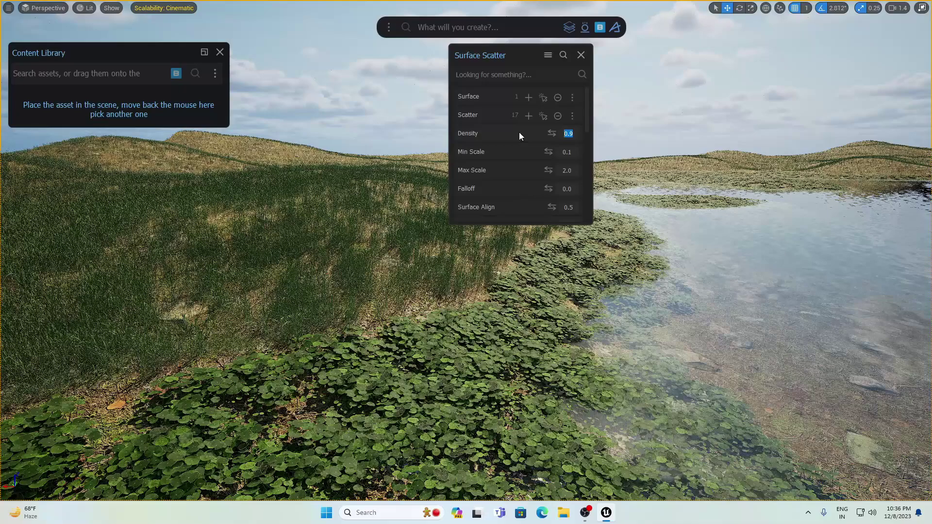
{"action": "type", "text": "8"}
{"action": "key", "text": "a"}
{"action": "right_click_drag", "start_coordinate": [378, 276], "coordinate": [378, 277]}
Find another grass asset in the Content Library and scatter it over the terrain.
{"action": "mouse_move", "coordinate": [152, 106]}
{"action": "scroll", "coordinate": [103, 247], "scroll_direction": "up", "scroll_amount": 1}
{"action": "scroll", "coordinate": [103, 246], "scroll_direction": "down", "scroll_amount": 10}
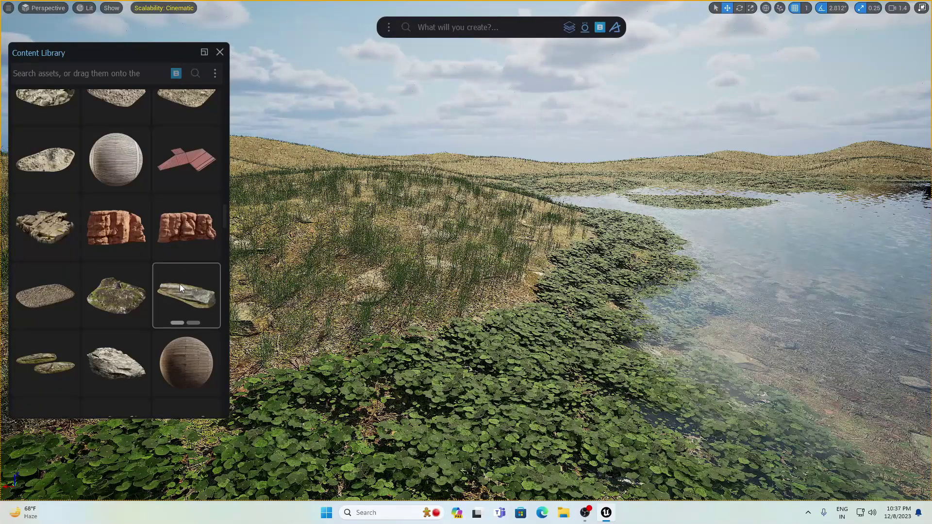
{"action": "scroll", "coordinate": [167, 284], "scroll_direction": "down", "scroll_amount": 10}
{"action": "left_click_drag", "start_coordinate": [168, 285], "coordinate": [368, 281], "text": "ctrl"}
{"action": "left_click", "coordinate": [392, 329]}
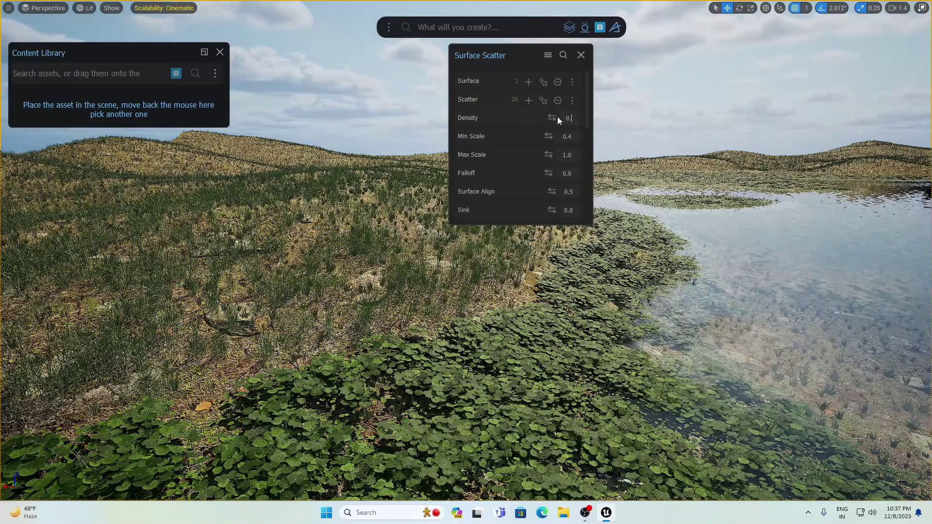
Find the height settings of the second grass scatter and set its Min Height Mask to 0.2.
{"action": "left_click", "coordinate": [564, 54]}
{"action": "type", "text": "height"}
{"action": "double_click", "coordinate": [571, 98]}
{"action": "type", "text": "0.2"}
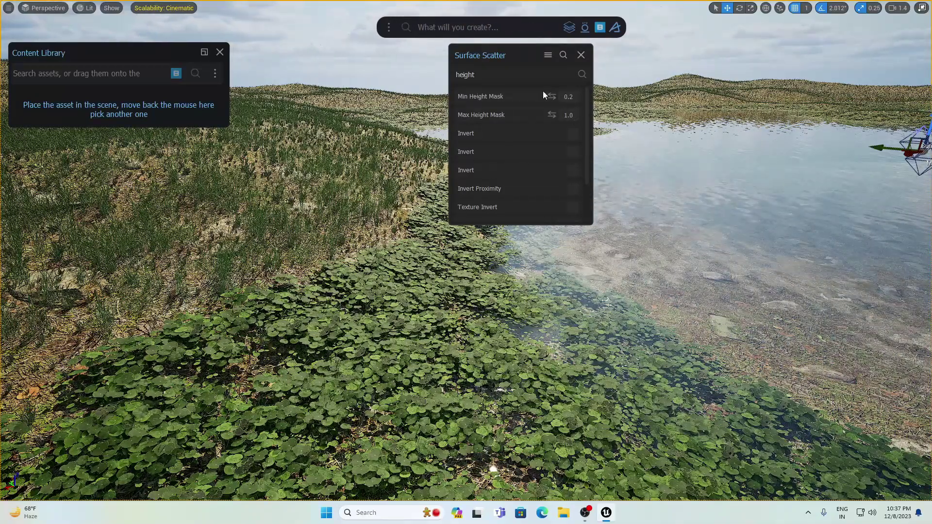
{"action": "left_click", "coordinate": [519, 75]}
{"action": "type", "text": "heightd"}
Examine the grass coverage on the hills and around the lake from ground level and from above.
{"action": "right_click_drag", "start_coordinate": [490, 301], "coordinate": [524, 331]}
{"action": "right_click_drag", "start_coordinate": [420, 234], "coordinate": [391, 170]}
{"action": "key", "text": "d"}
{"action": "key", "text": "a"}
{"action": "key", "text": "q"}
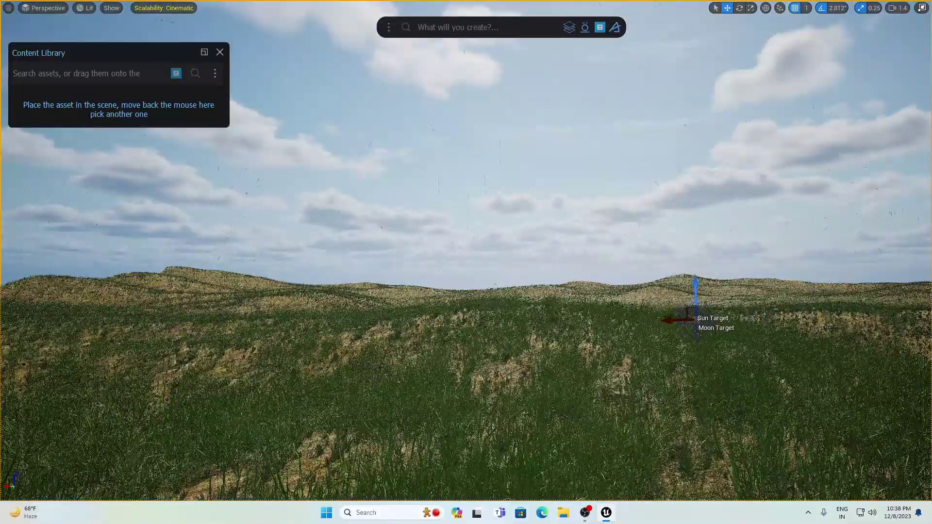
{"action": "key", "text": "d"}
{"action": "right_click_drag", "start_coordinate": [439, 199], "coordinate": [433, 218]}
{"action": "key", "text": "e"}
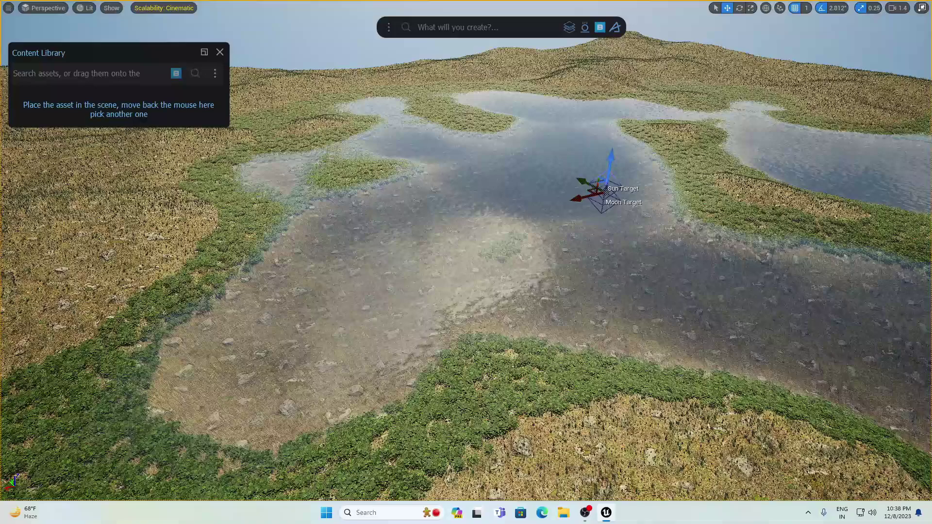
Browse the Content Library for a mossy rock and scatter it across the terrain.
{"action": "mouse_move", "coordinate": [109, 58]}
{"action": "scroll", "coordinate": [127, 287], "scroll_direction": "down", "scroll_amount": 5}
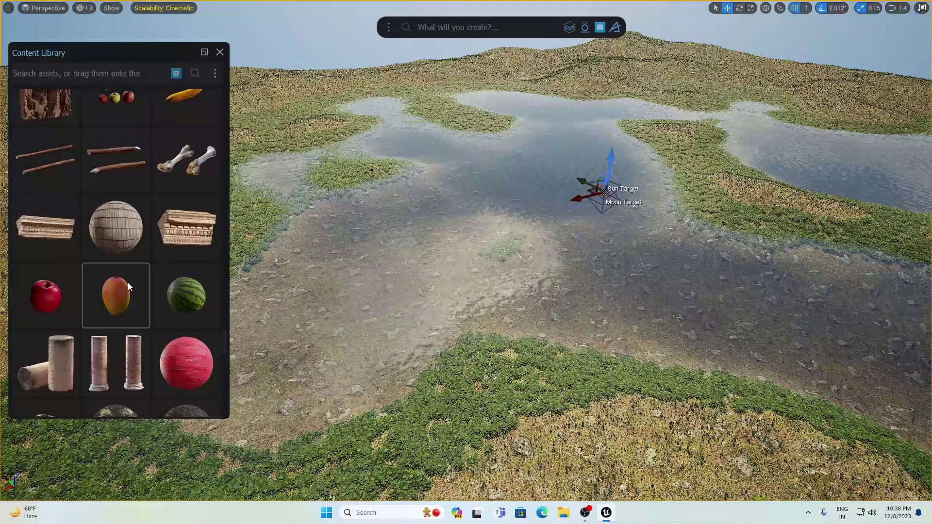
{"action": "scroll", "coordinate": [128, 284], "scroll_direction": "down", "scroll_amount": 5}
{"action": "scroll", "coordinate": [127, 282], "scroll_direction": "down", "scroll_amount": 10}
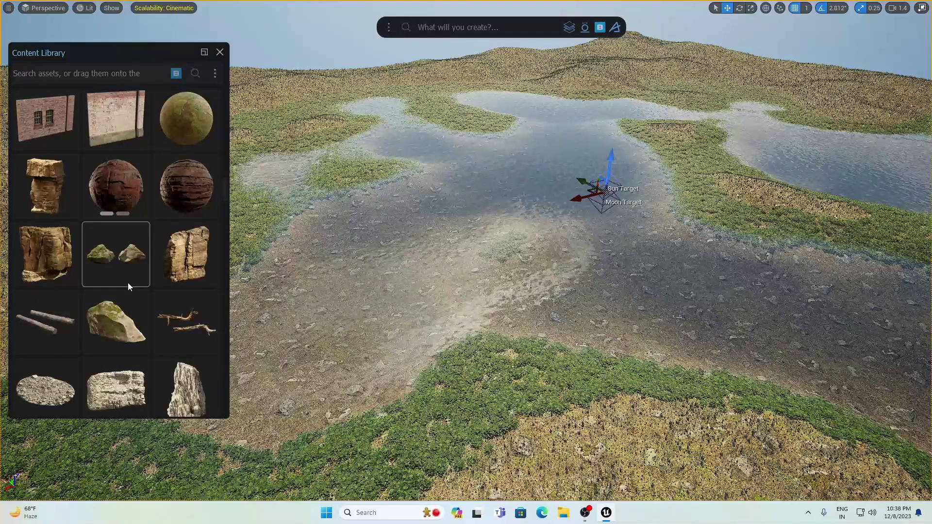
{"action": "scroll", "coordinate": [127, 282], "scroll_direction": "down", "scroll_amount": 5}
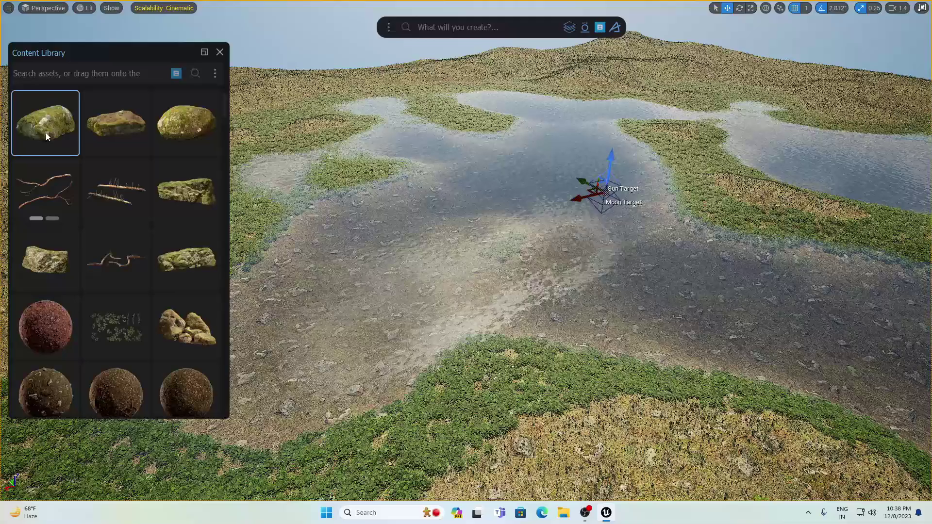
{"action": "left_click_drag", "start_coordinate": [45, 133], "coordinate": [532, 434]}
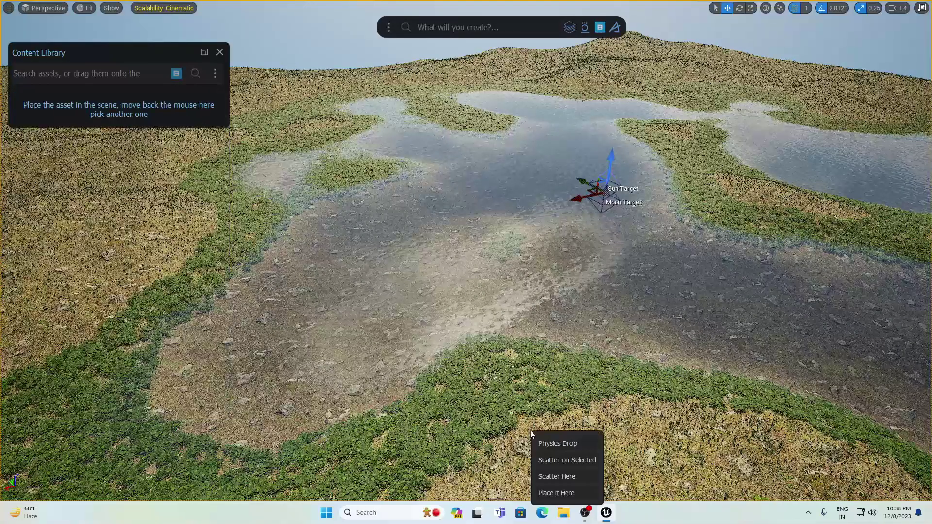
{"action": "left_click", "coordinate": [554, 476]}
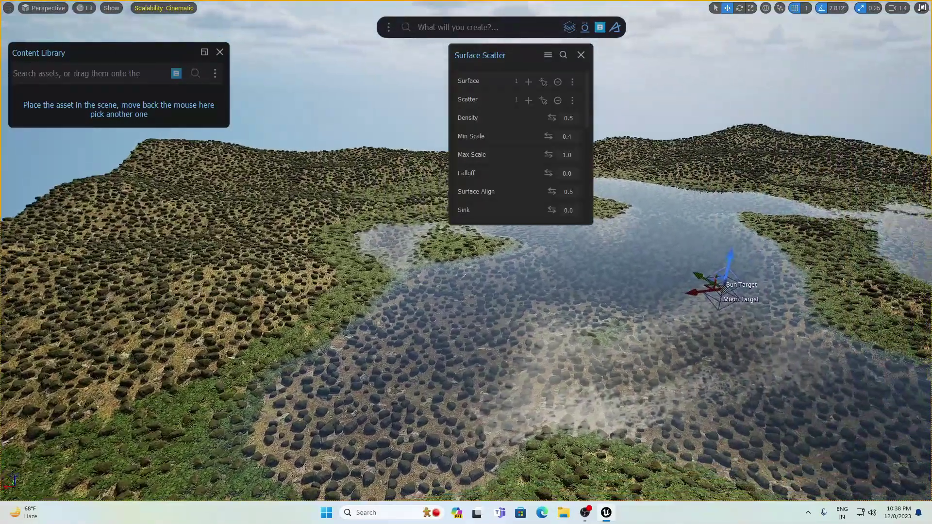
Find the rock scatter's height settings and raise its Min Height Mask to 0.17 to clear rocks from the lakebed.
{"action": "right_click_drag", "start_coordinate": [430, 331], "coordinate": [461, 348]}
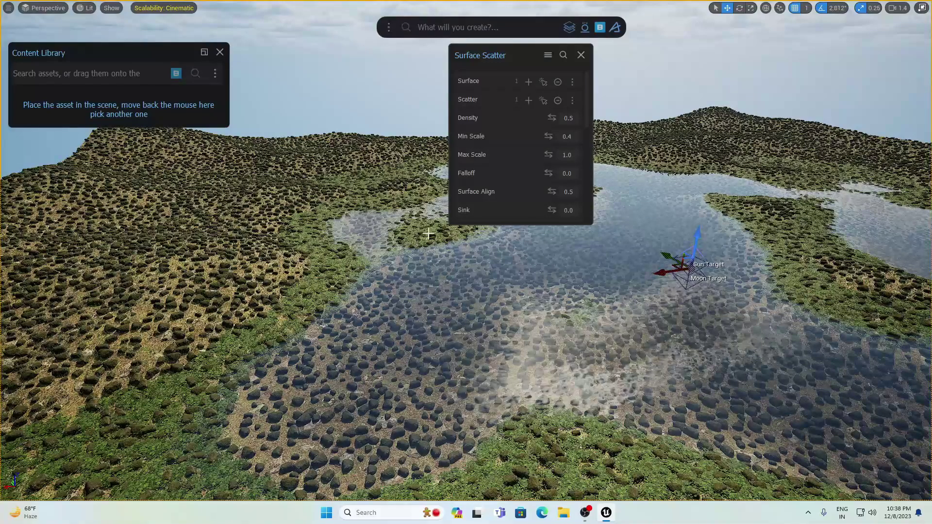
{"action": "left_click", "coordinate": [563, 56]}
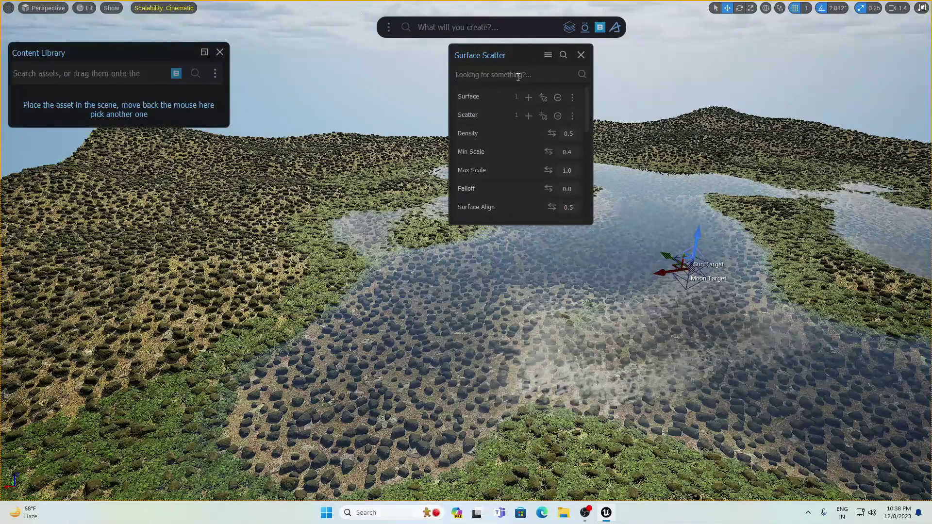
{"action": "type", "text": "heigh"}
{"action": "mouse_move", "coordinate": [552, 96]}
{"action": "left_mouse_down"}
{"action": "mouse_move", "coordinate": [579, 96]}
{"action": "mouse_move", "coordinate": [549, 115]}
{"action": "left_mouse_up"}
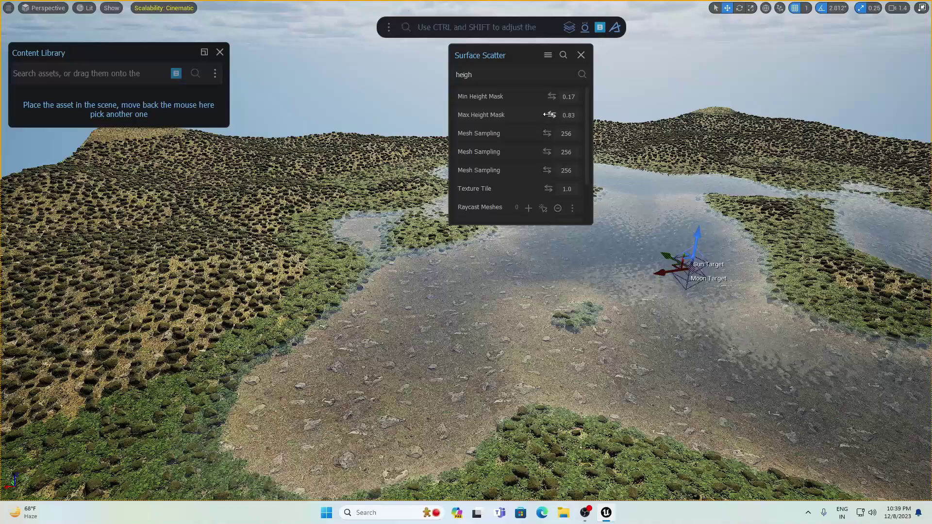
Lower the rock scatter's Max Height Mask to 0.3 and refine it to 0.22 to confine the rocks to the shoreline.
{"action": "left_click", "coordinate": [568, 115]}
{"action": "type", "text": "0.3"}
{"action": "key", "text": "Return"}
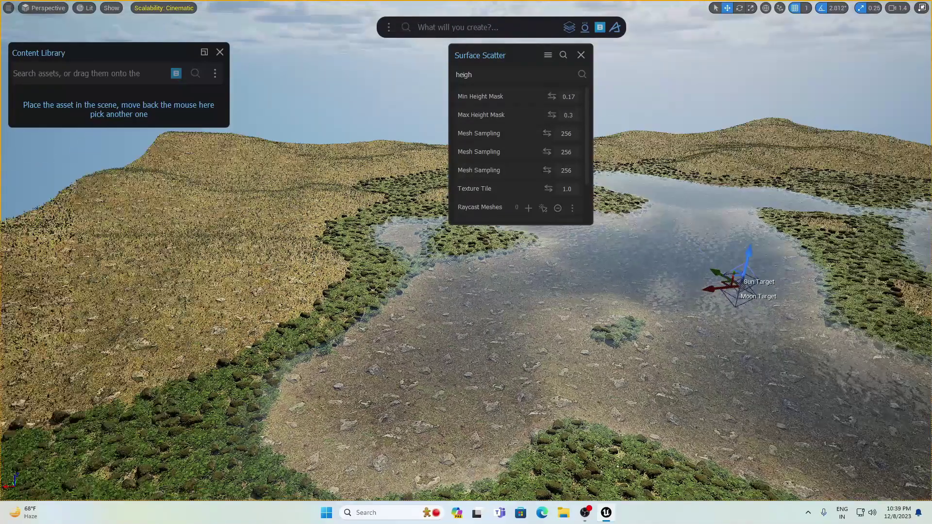
{"action": "right_click_drag", "start_coordinate": [362, 212], "coordinate": [318, 224]}
{"action": "left_click_drag", "start_coordinate": [550, 119], "coordinate": [539, 118]}
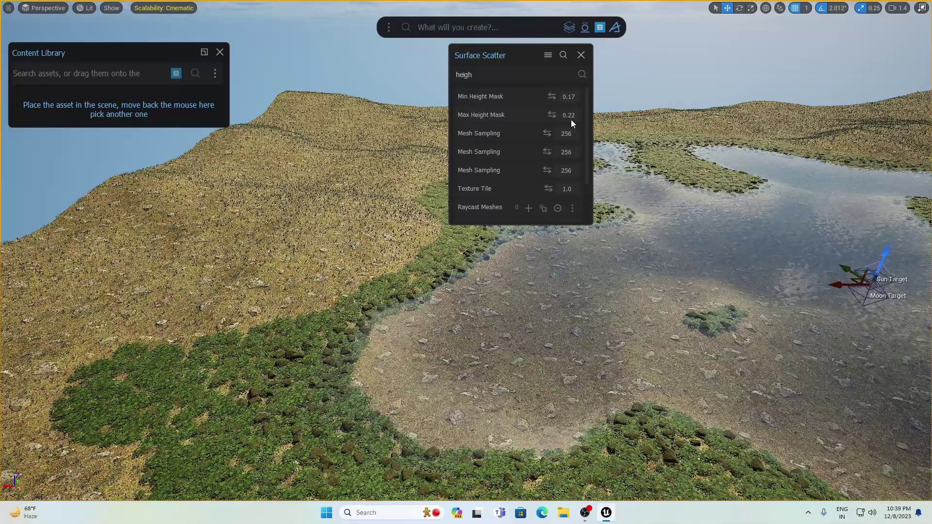
Clear the settings filter and set the rock scatter's Max Scale to 2.
{"action": "right_click_drag", "start_coordinate": [613, 187], "coordinate": [705, 238]}
{"action": "left_click_drag", "start_coordinate": [505, 75], "coordinate": [258, 66]}
{"action": "key", "text": "BackSpace"}
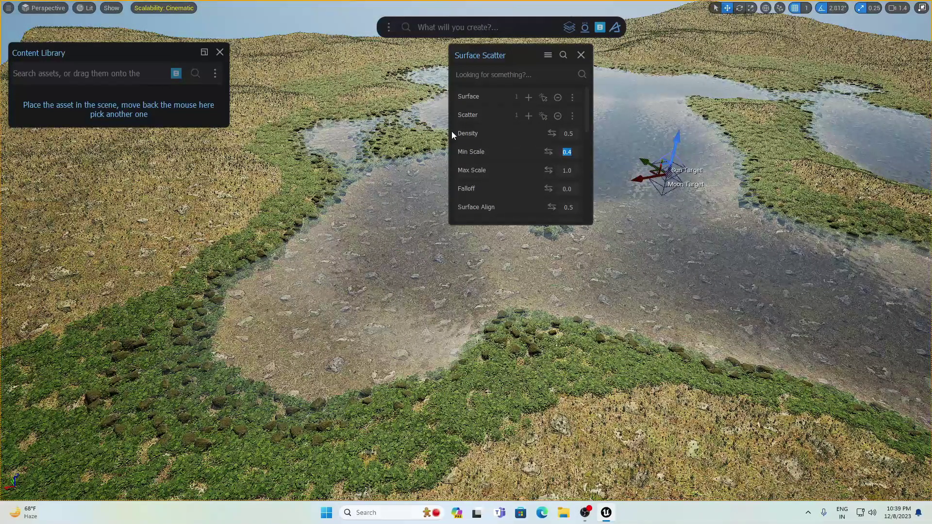
{"action": "key", "text": "Tab"}
{"action": "type", "text": "2"}
{"action": "key", "text": "Return"}
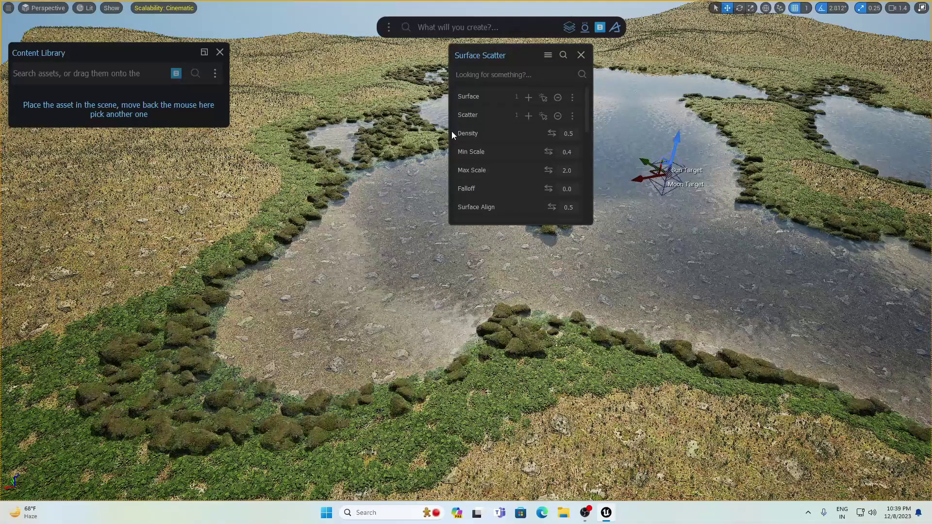
Increase the rock scatter's Max Scale to 3 for larger boulders along the shore.
{"action": "left_click", "coordinate": [575, 170]}
{"action": "left_click_drag", "start_coordinate": [577, 172], "coordinate": [468, 159]}
{"action": "type", "text": "3"}
{"action": "key", "text": "Return"}
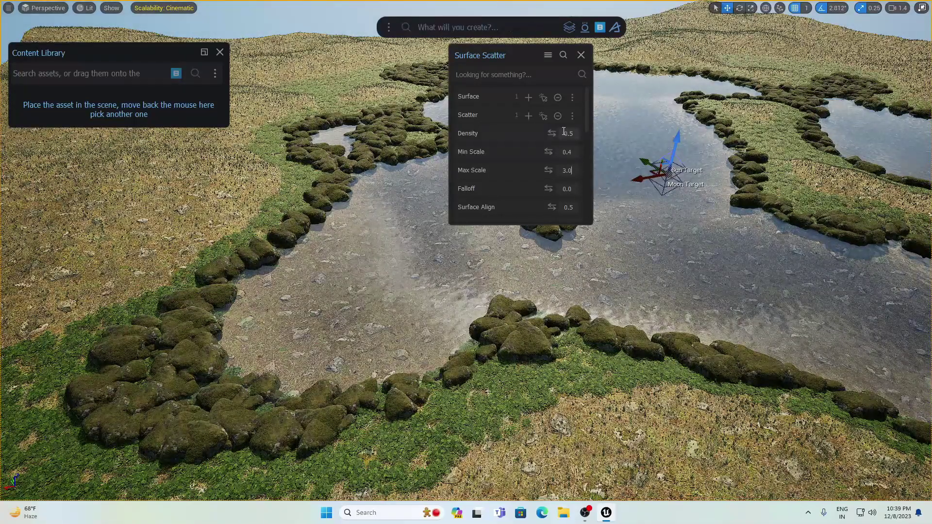
Reduce the rock scatter's Density to 0.1 and refine it to 0.05 to thin out the shoreline rocks.
{"action": "type", "text": "0.1"}
{"action": "key", "text": "Return"}
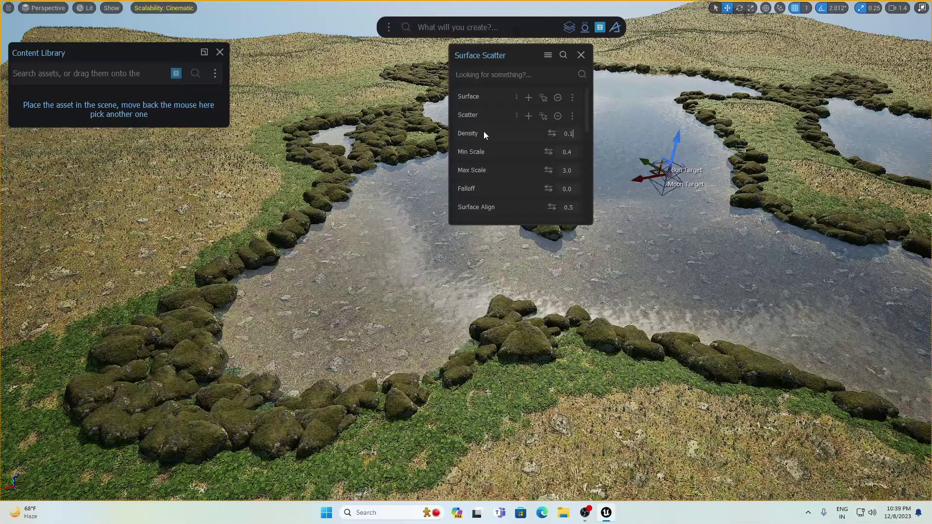
{"action": "type", "text": "0.05"}
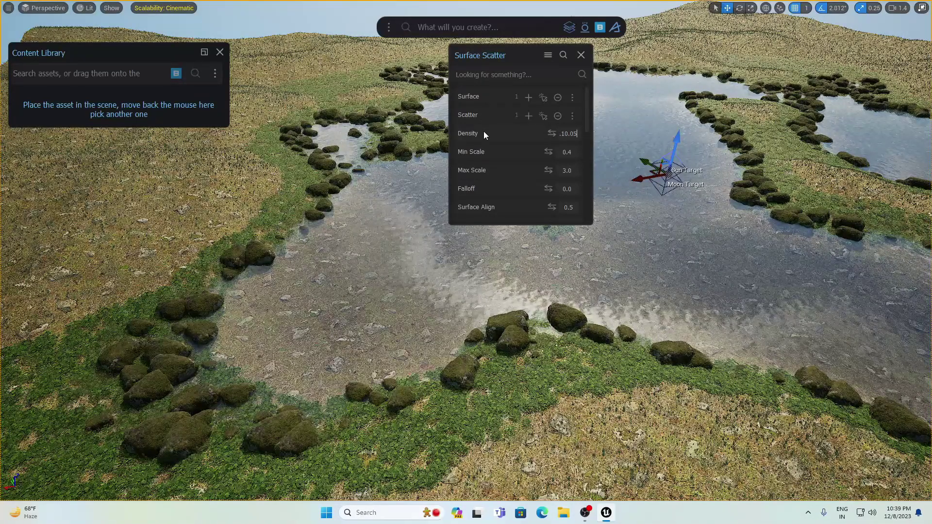
{"action": "key", "text": "ctrl+a"}
{"action": "type", "text": "0.05"}
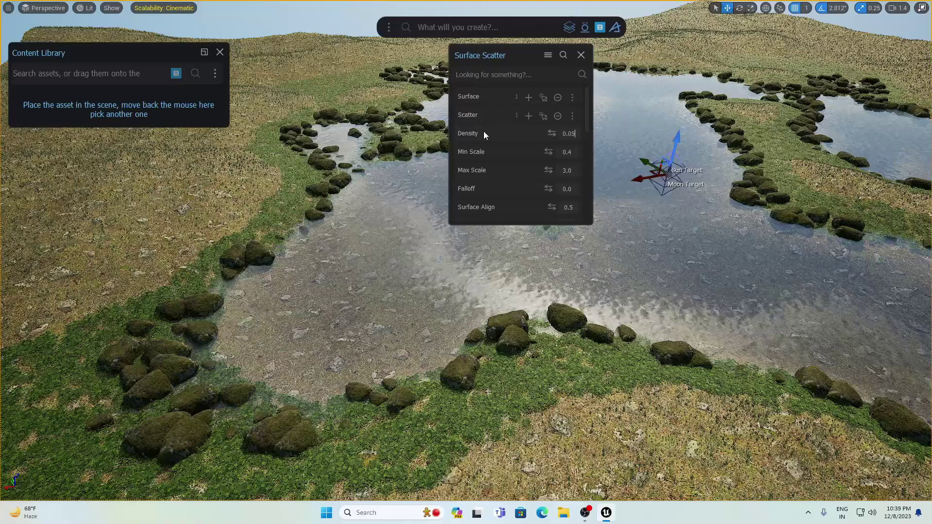
Find the rock scatter's breakup settings and set Breakup to 0.3.
{"action": "left_click", "coordinate": [489, 75]}
{"action": "type", "text": "break"}
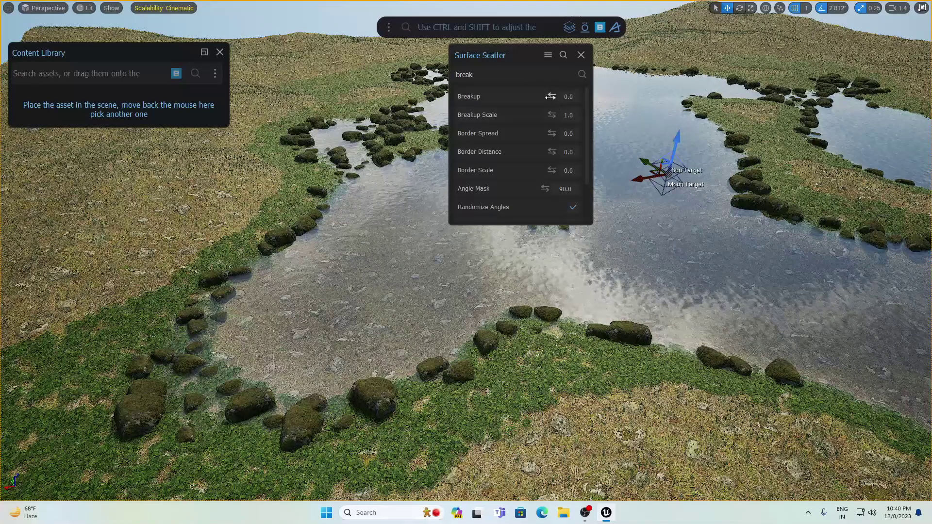
{"action": "left_click", "coordinate": [567, 96]}
{"action": "key", "text": "ctrl+a"}
{"action": "type", "text": "0.3"}
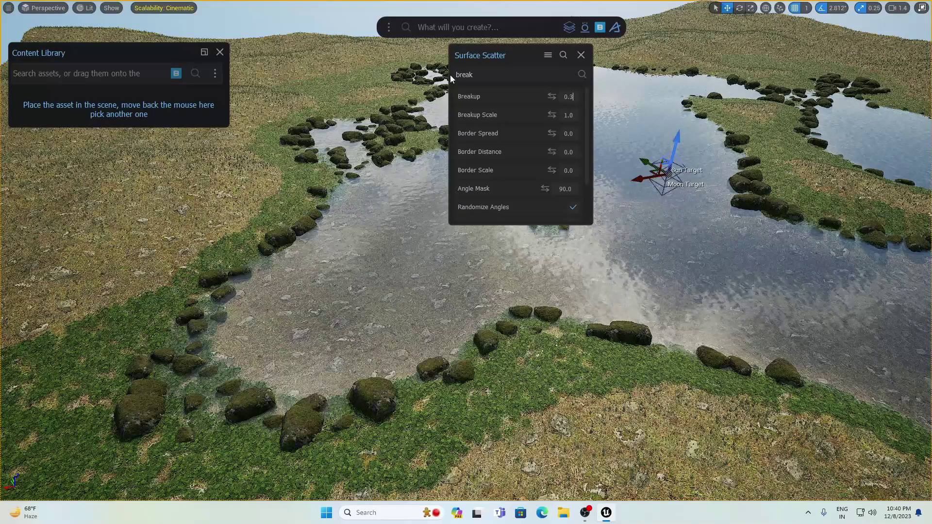
{"action": "key", "text": "Return"}
Try stronger Breakup values up to 1.0 on the rock scatter and settle on 0.5 for irregular gaps between rocks.
{"action": "type", "text": "0.8"}
{"action": "key", "text": "Return"}
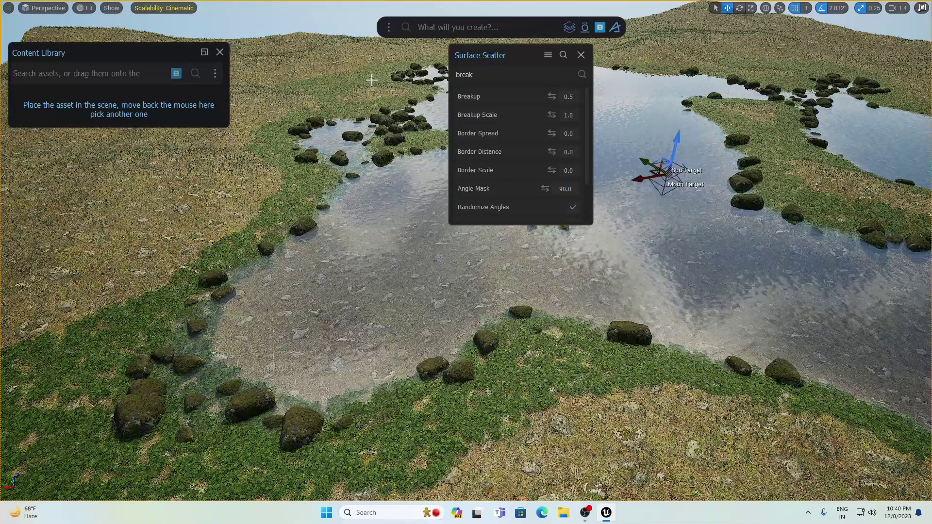
{"action": "type", "text": "1.0"}
{"action": "key", "text": "Return"}
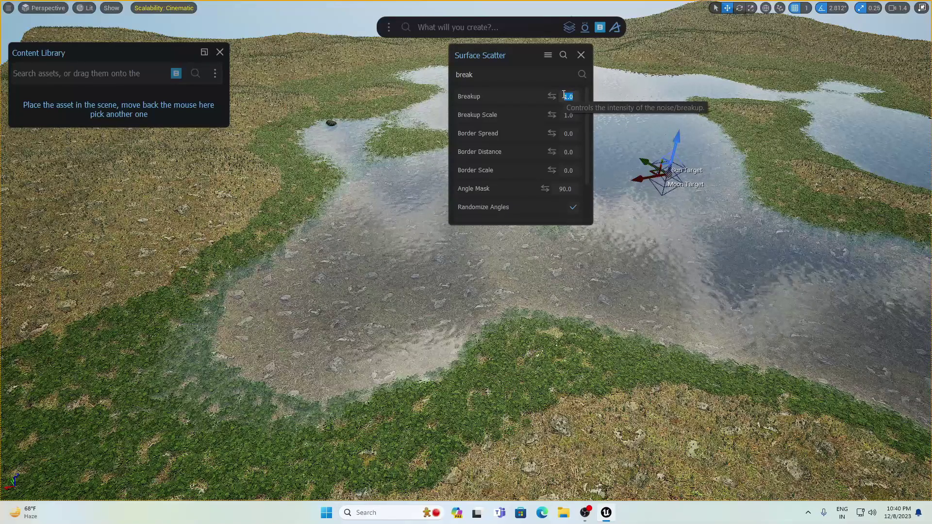
{"action": "type", "text": "0.5"}
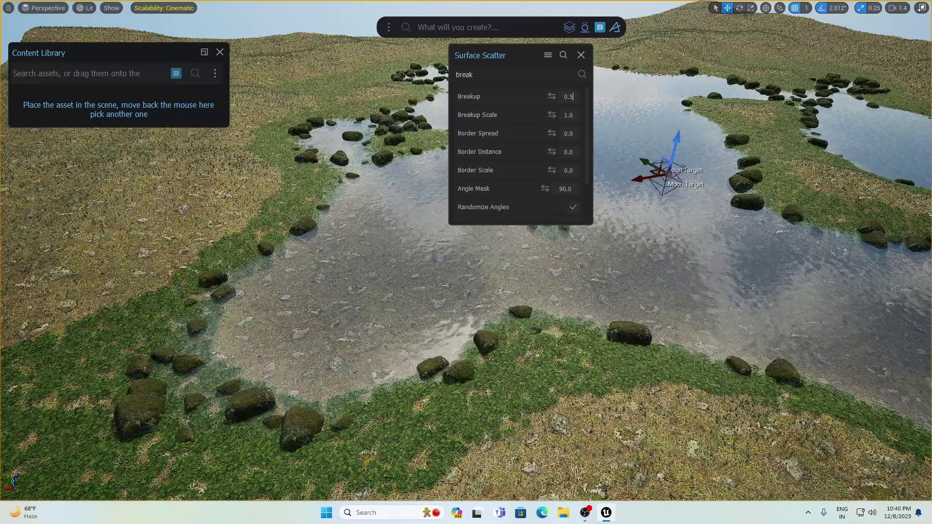
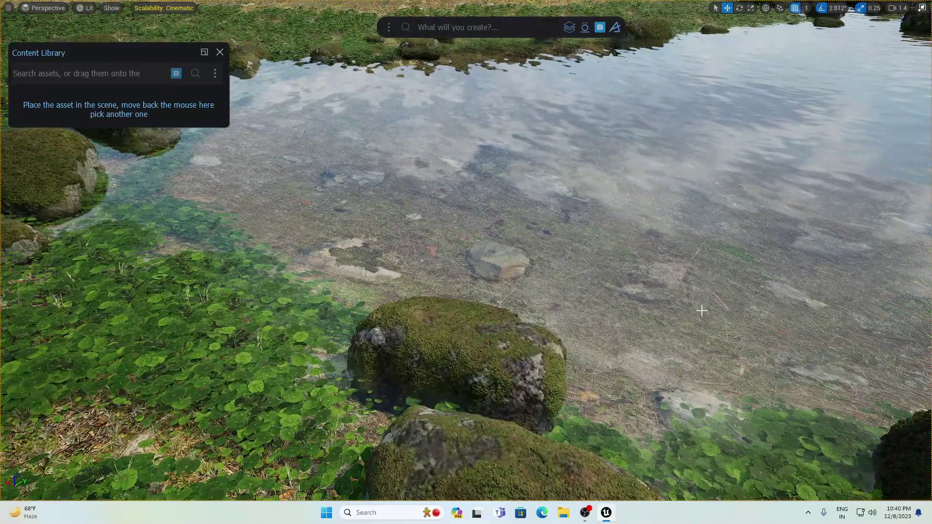
Inspect the mossy rocks, shoreline plants and distant hills around the lake from close up and at water level.
{"action": "right_click_drag", "start_coordinate": [702, 311], "coordinate": [777, 305]}
{"action": "key", "text": "s"}
{"action": "right_click_drag", "start_coordinate": [670, 302], "coordinate": [670, 303]}
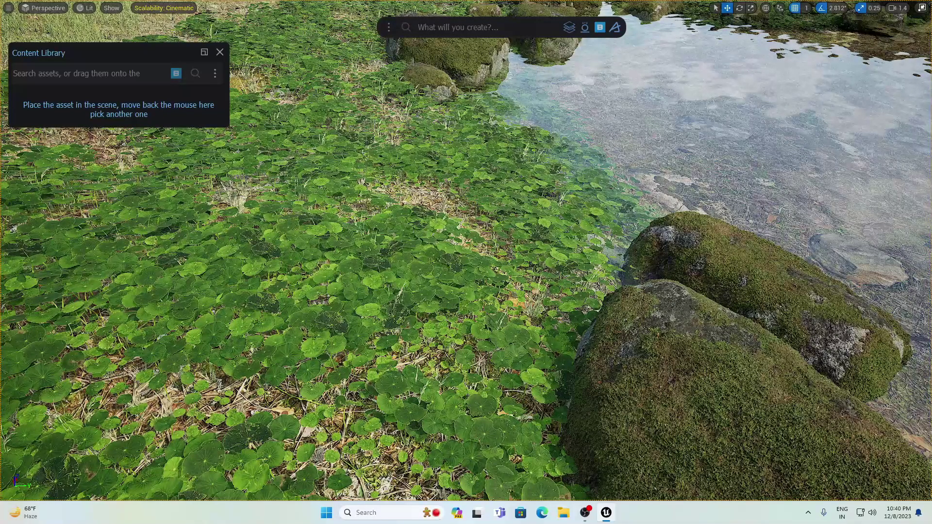
{"action": "right_click_drag", "start_coordinate": [612, 288], "coordinate": [612, 288]}
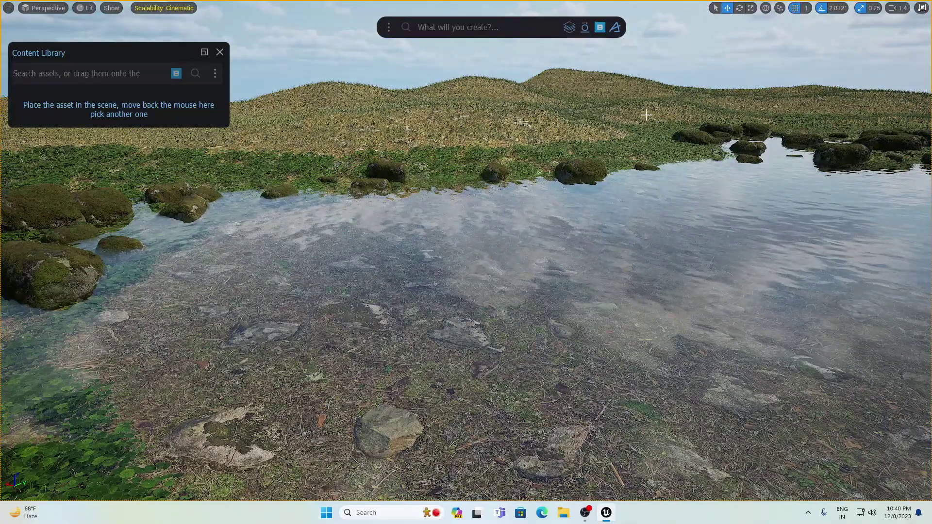
{"action": "right_click_drag", "start_coordinate": [646, 115], "coordinate": [647, 115]}
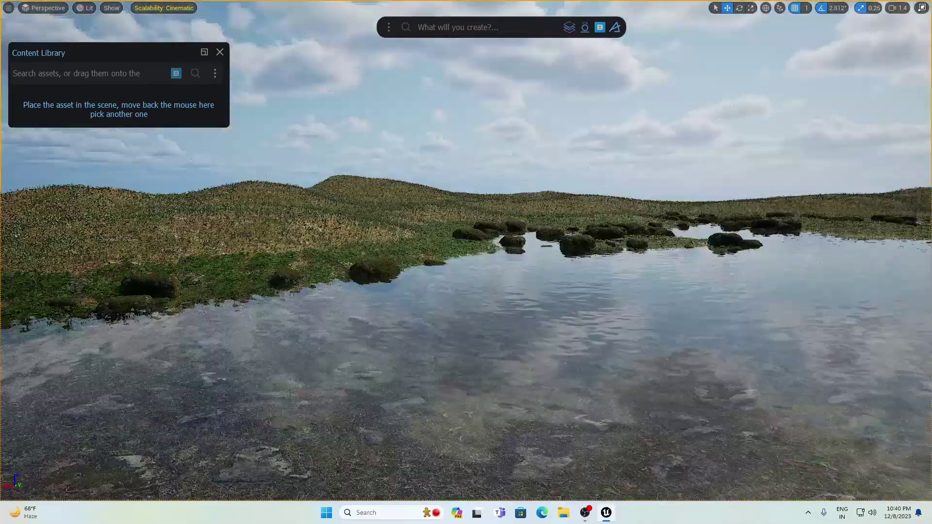
{"action": "right_click_drag", "start_coordinate": [730, 129], "coordinate": [730, 129]}
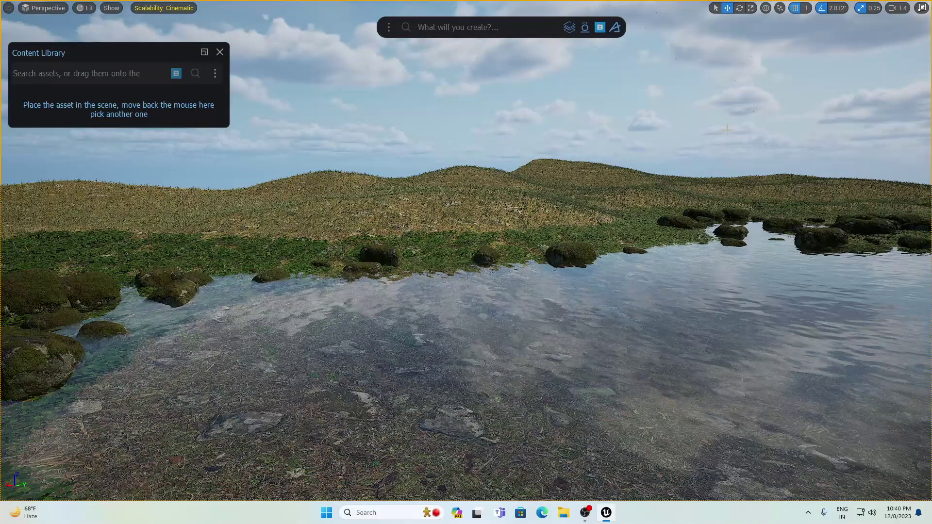
Leave the full-screen viewport, enlarge the Content Browser and open EuropeanBeech's Geometry > PivotPainter folder.
{"action": "key", "text": "F11"}
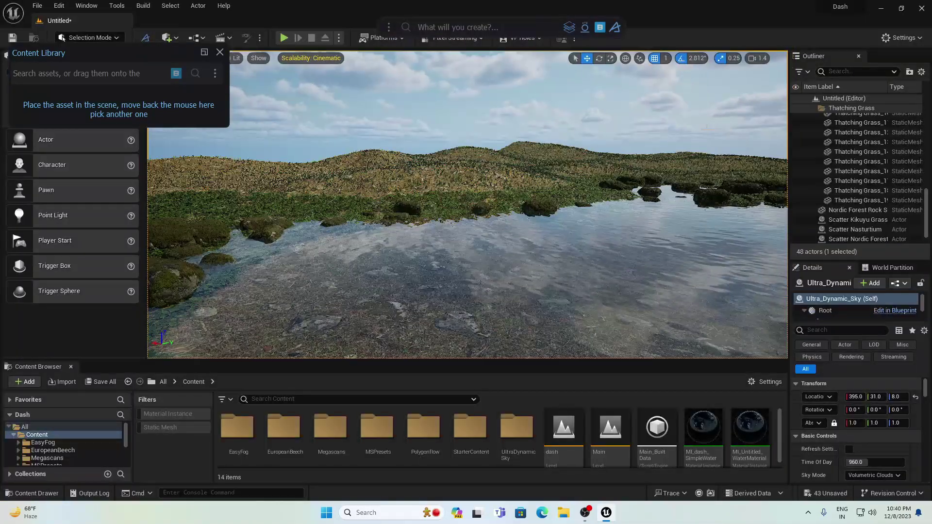
{"action": "left_click", "coordinate": [199, 356]}
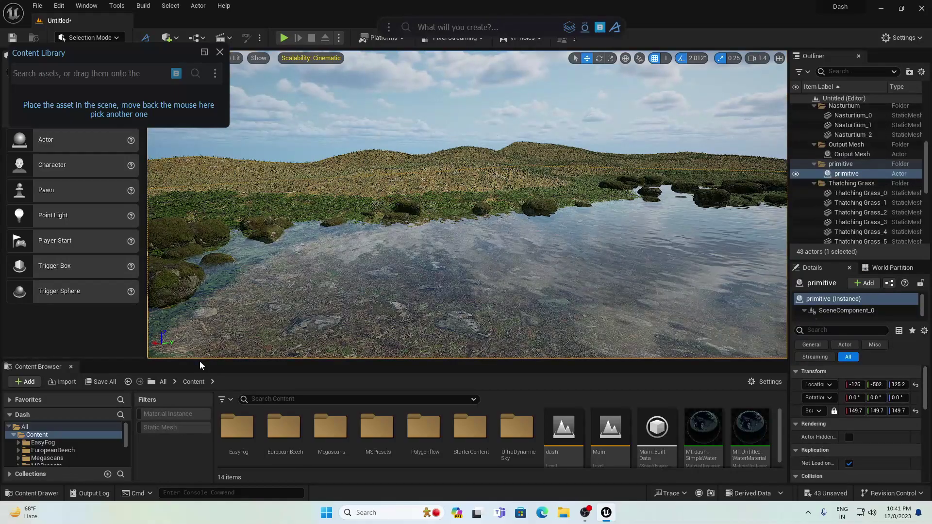
{"action": "left_click_drag", "start_coordinate": [199, 360], "coordinate": [199, 319]}
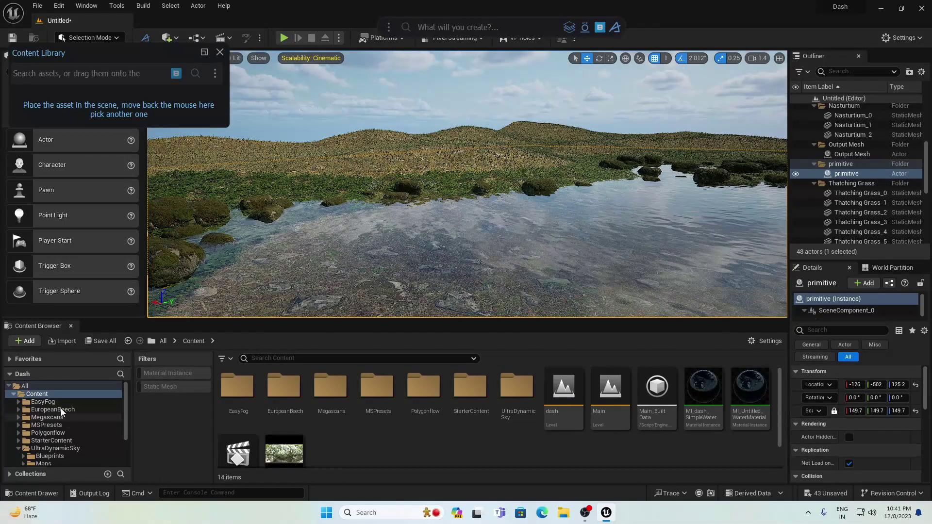
{"action": "left_click", "coordinate": [46, 409]}
{"action": "left_click", "coordinate": [285, 399]}
{"action": "double_click", "coordinate": [284, 388]}
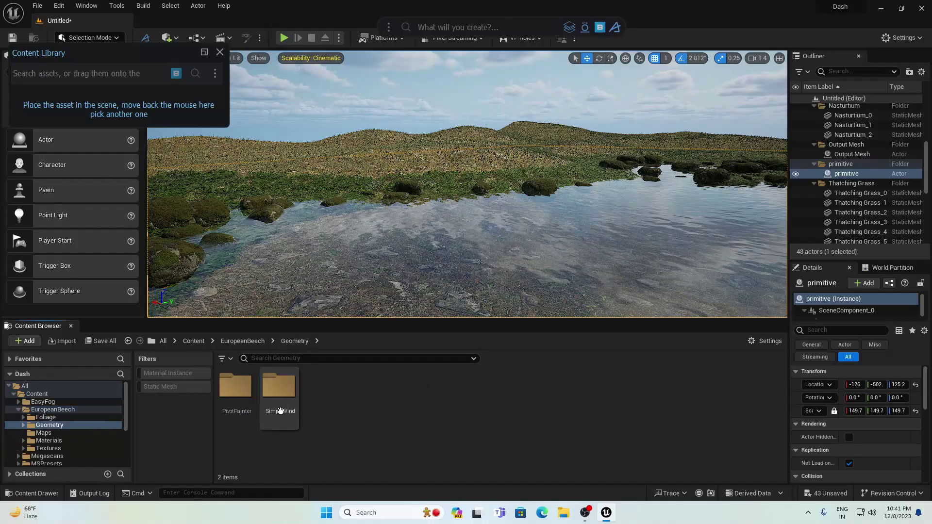
{"action": "double_click", "coordinate": [238, 387]}
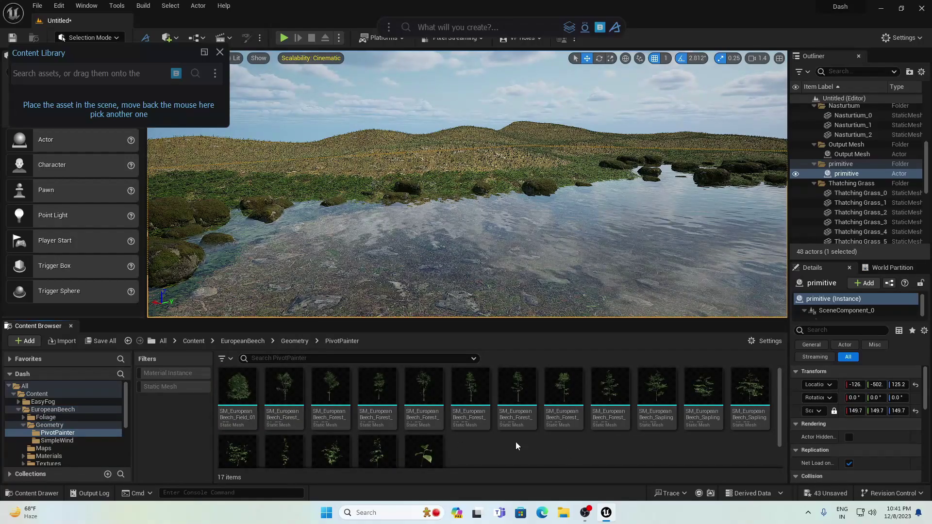
Place four European Beech Forest tree meshes together on the grassy hillside across the lake.
{"action": "left_click", "coordinate": [515, 400]}
{"action": "left_click", "coordinate": [386, 389], "text": "shift"}
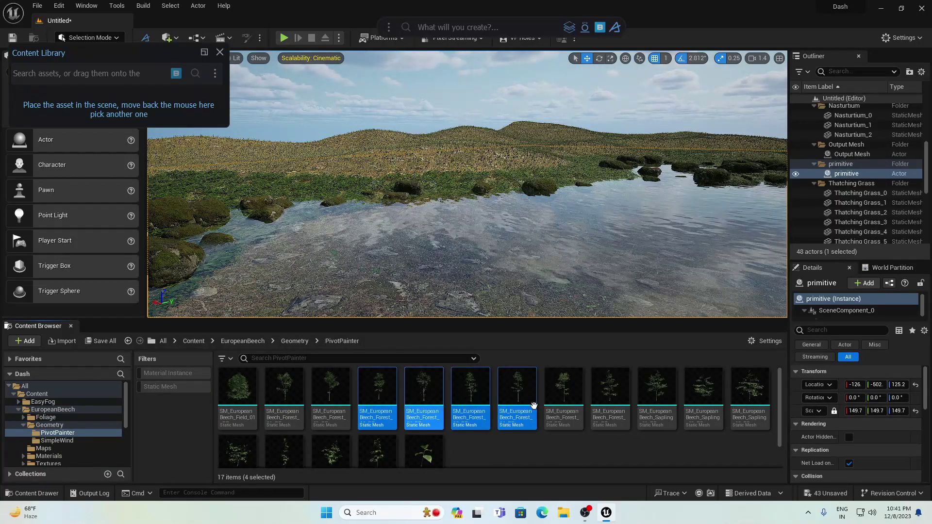
{"action": "left_click", "coordinate": [349, 151]}
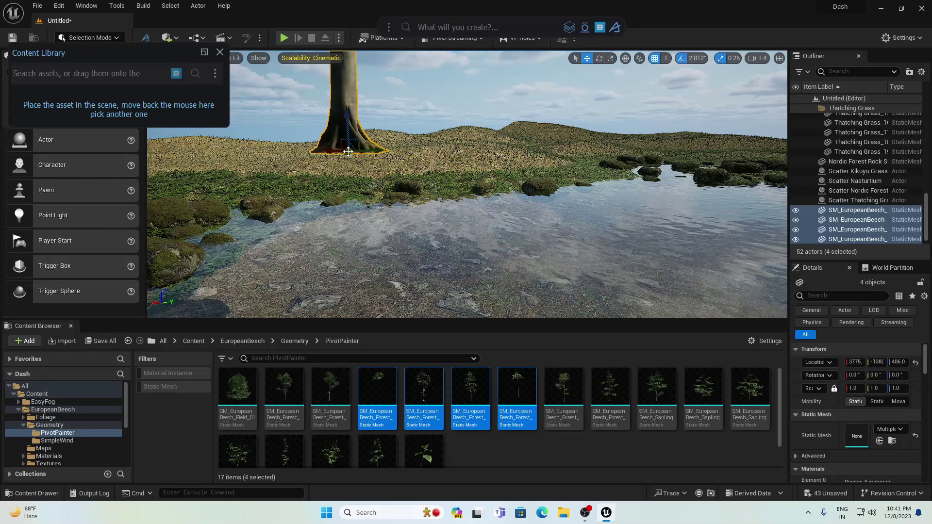
{"action": "left_click_drag", "start_coordinate": [370, 149], "coordinate": [358, 129]}
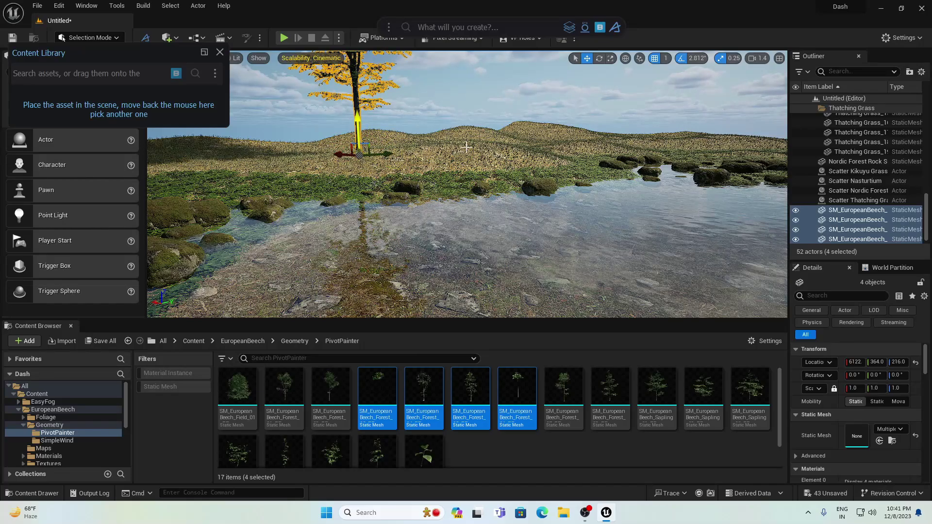
{"action": "right_click_drag", "start_coordinate": [510, 141], "coordinate": [482, 129]}
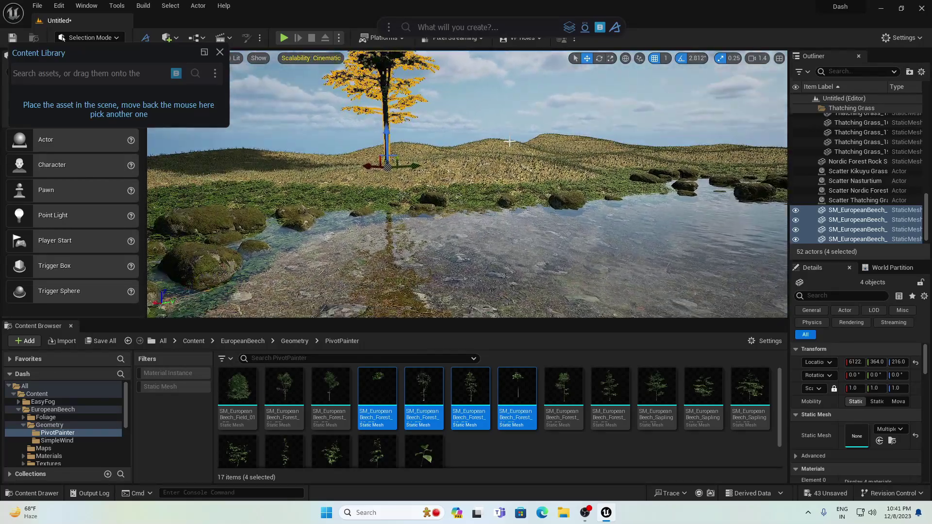
Return to the full-screen viewport and create a Surface Scatter with the four beech trees as the scatter objects.
{"action": "key", "text": "F11"}
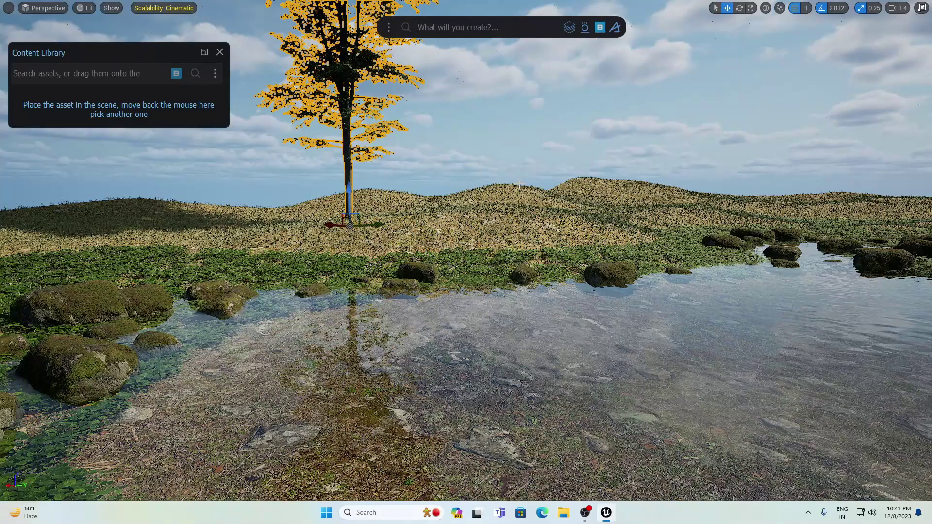
{"action": "left_click", "coordinate": [474, 32]}
{"action": "type", "text": "scatt"}
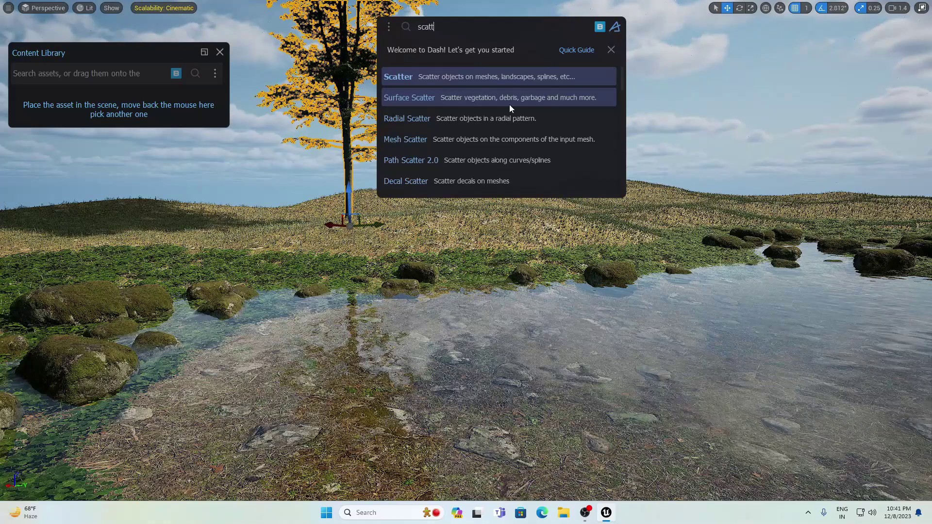
{"action": "left_click", "coordinate": [558, 98]}
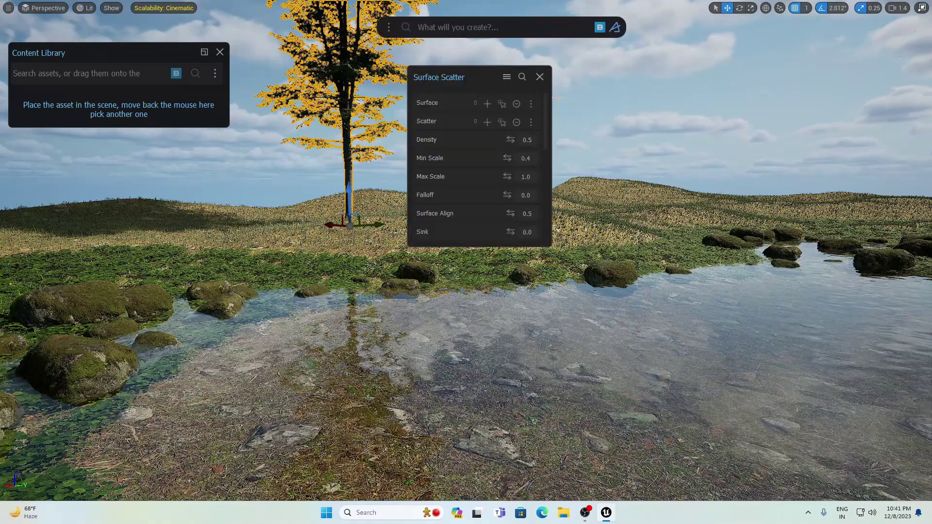
{"action": "left_click_drag", "start_coordinate": [487, 70], "coordinate": [590, 100]}
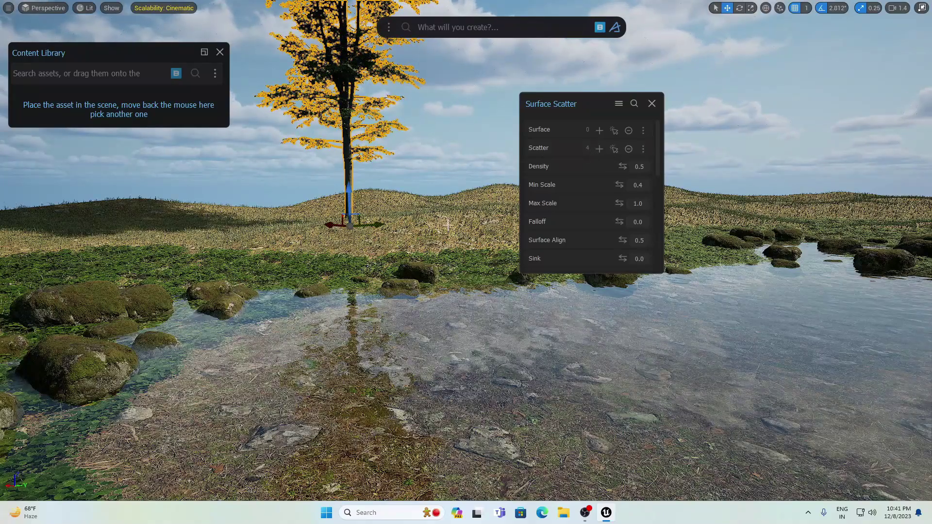
Assign the terrain as the surface of the beech tree scatter.
{"action": "key", "text": "w"}
{"action": "mouse_move", "coordinate": [431, 249]}
{"action": "right_mouse_down"}
{"action": "mouse_move", "coordinate": [405, 251]}
{"action": "mouse_move", "coordinate": [444, 249]}
{"action": "right_mouse_up"}
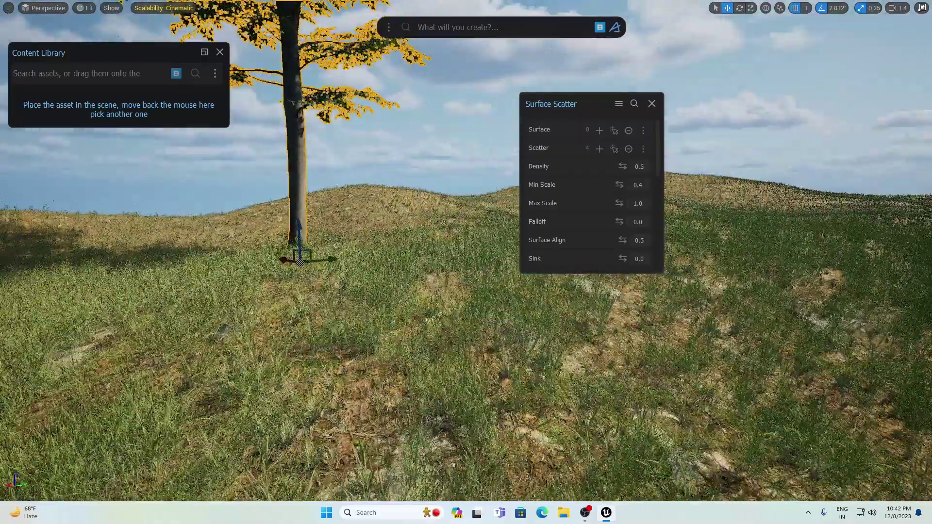
{"action": "left_click", "coordinate": [600, 131]}
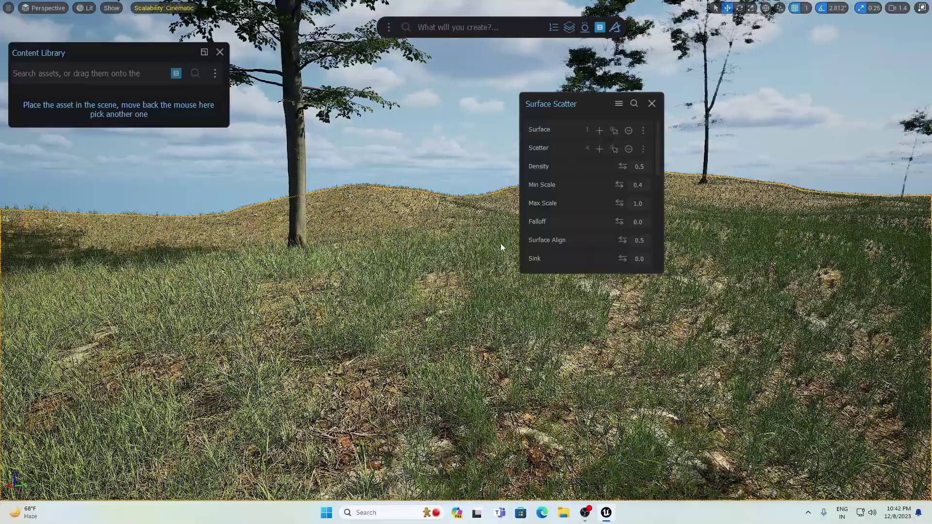
Set the beech tree scatter's Density to 0.8 for a thicker forest around the lake.
{"action": "right_click_drag", "start_coordinate": [438, 290], "coordinate": [636, 266]}
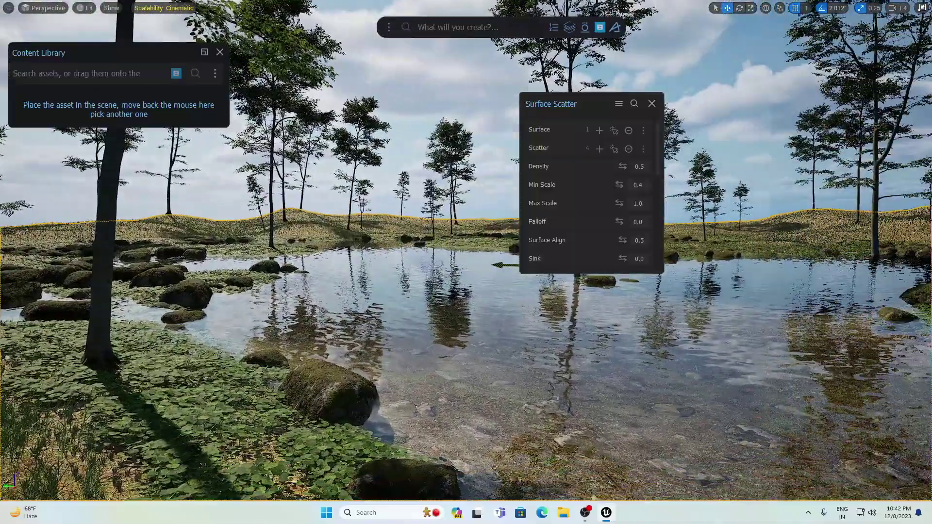
{"action": "right_click_drag", "start_coordinate": [438, 290], "coordinate": [438, 290]}
{"action": "left_click", "coordinate": [648, 166]}
{"action": "type", "text": "0.8"}
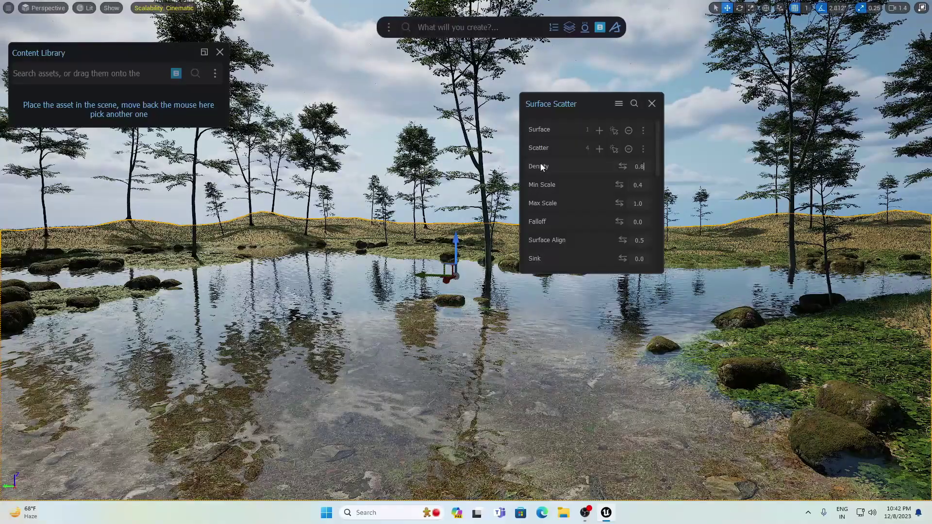
{"action": "key", "text": "Return"}
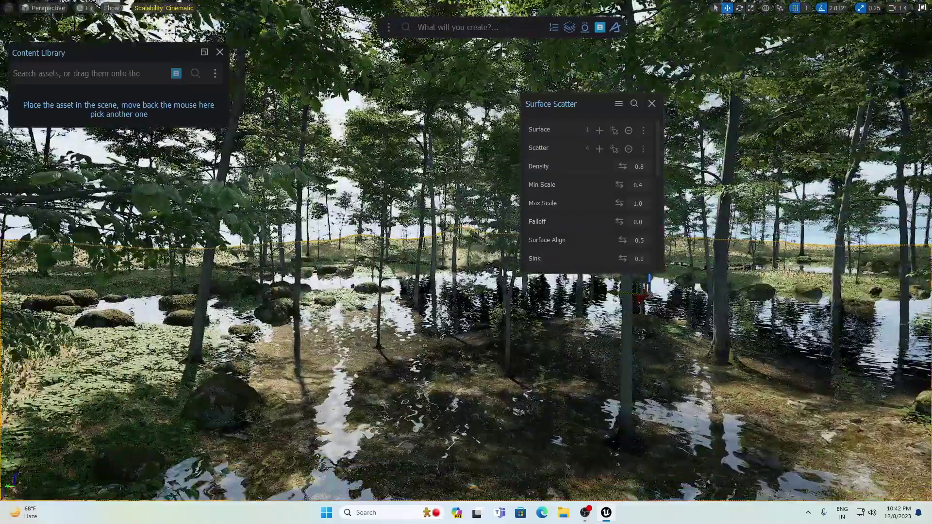
Find the tree scatter's height settings and raise its Min Height Mask to 0.17 to clear trees from the lakebed.
{"action": "right_click_drag", "start_coordinate": [438, 290], "coordinate": [495, 306]}
{"action": "right_click_drag", "start_coordinate": [389, 363], "coordinate": [389, 363]}
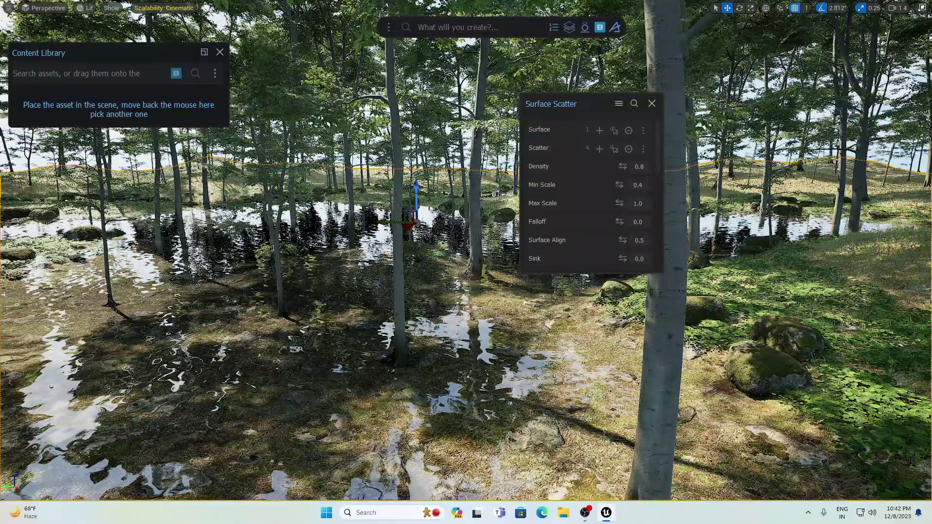
{"action": "mouse_move", "coordinate": [388, 363]}
{"action": "right_mouse_down"}
{"action": "mouse_move", "coordinate": [396, 439]}
{"action": "mouse_move", "coordinate": [408, 425]}
{"action": "mouse_move", "coordinate": [388, 363]}
{"action": "right_mouse_up"}
{"action": "key", "text": "s"}
{"action": "left_click", "coordinate": [634, 103]}
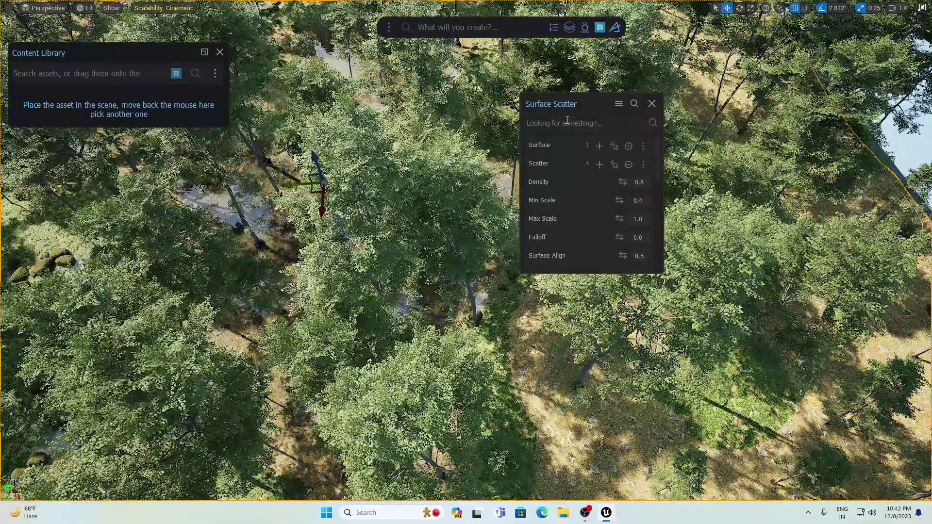
{"action": "type", "text": "height"}
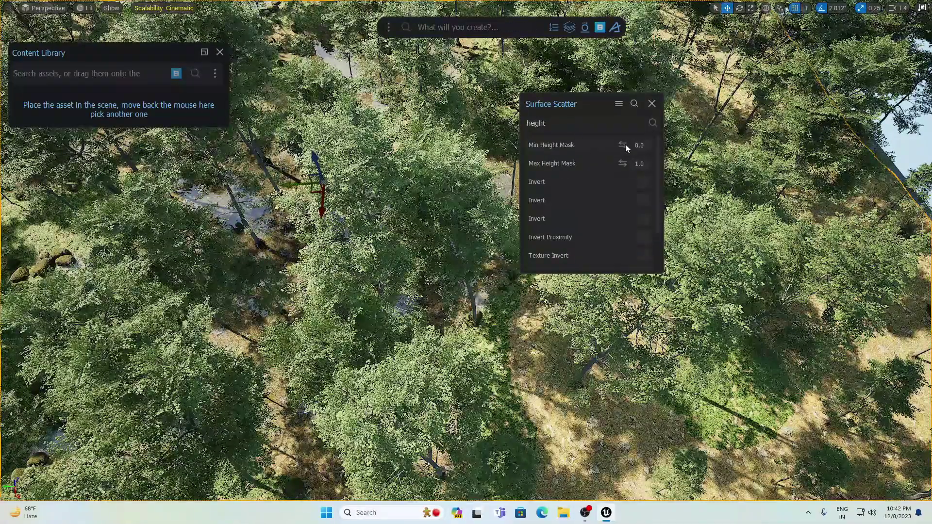
{"action": "left_click_drag", "start_coordinate": [625, 145], "coordinate": [643, 144]}
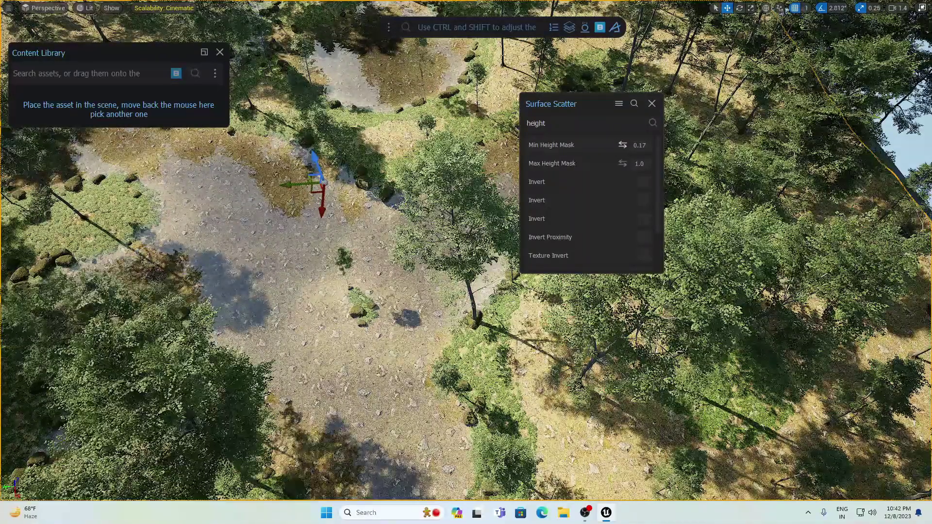
Clear the settings filter and set the tree scatter's Falloff to 0.04.
{"action": "right_click_drag", "start_coordinate": [395, 268], "coordinate": [467, 317]}
{"action": "key", "text": "s"}
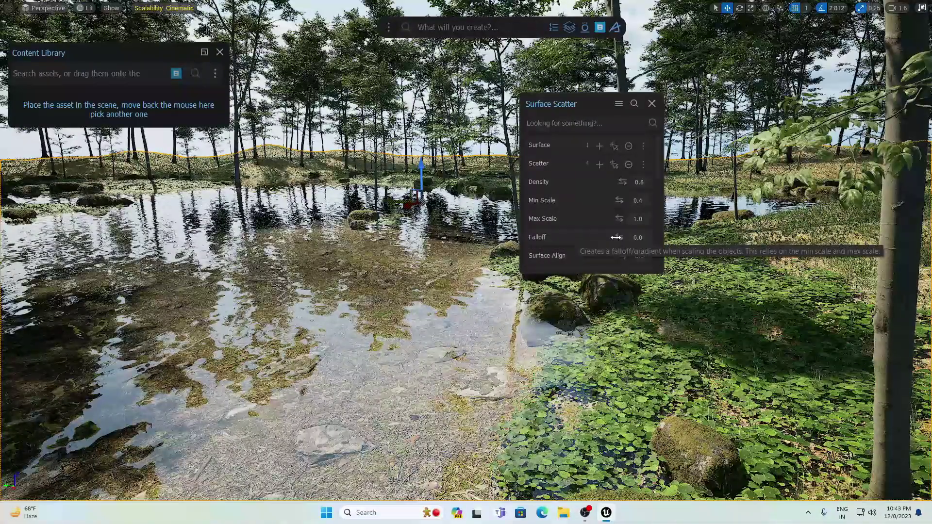
{"action": "left_click_drag", "start_coordinate": [620, 237], "coordinate": [623, 237]}
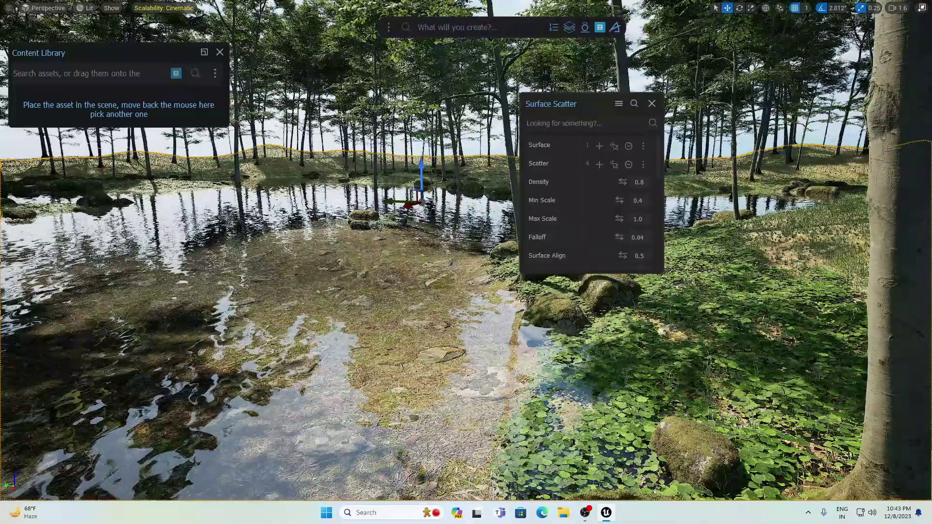
{"action": "right_click_drag", "start_coordinate": [437, 316], "coordinate": [310, 297]}
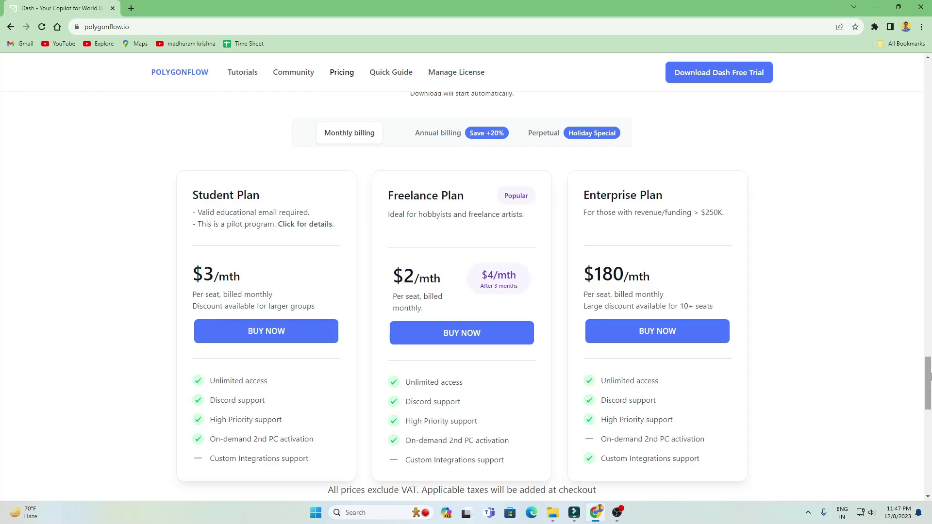
Look over the Dash overview and tutorial video section on the polygonflow.io website.
{"action": "left_click_drag", "start_coordinate": [927, 377], "coordinate": [929, 73]}
{"action": "scroll", "coordinate": [466, 262], "scroll_direction": "down", "scroll_amount": 6}
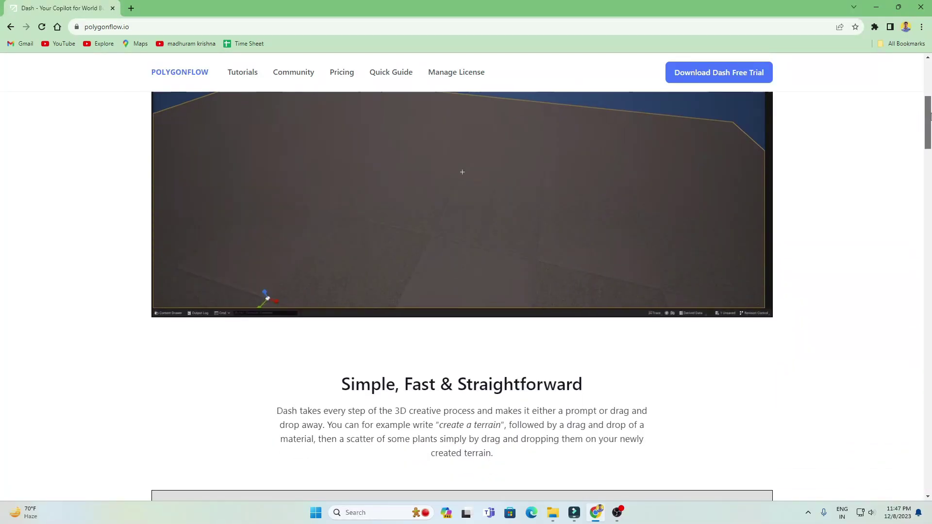
{"action": "scroll", "coordinate": [566, 217], "scroll_direction": "up", "scroll_amount": 2}
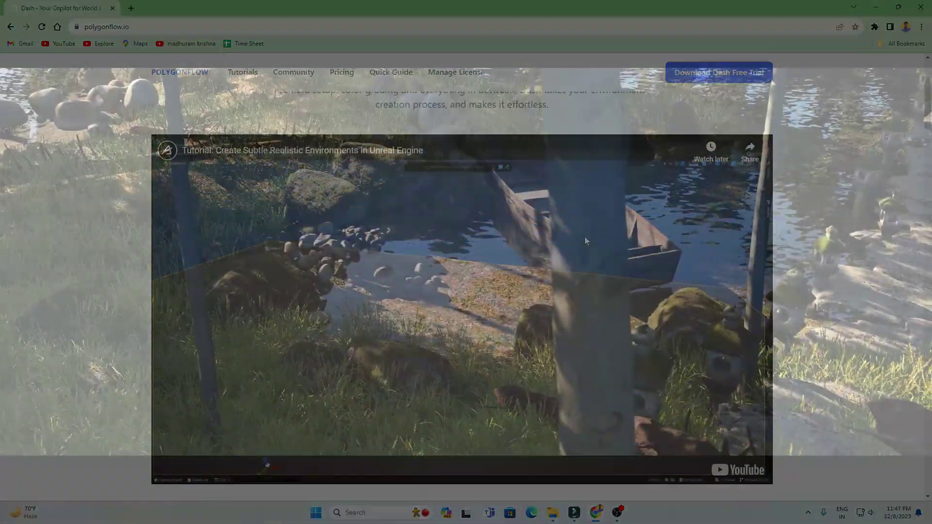